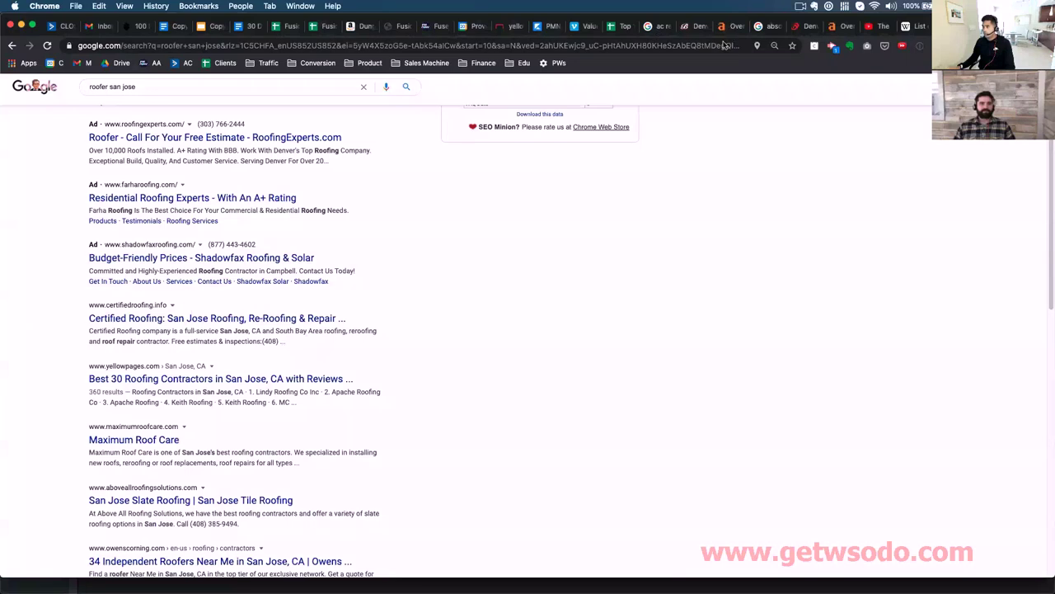
# - Move the Top 100 spreadsheet tab beside the roofing research tabs and bring up the Trio Roofing website
pyautogui.click(614, 27)
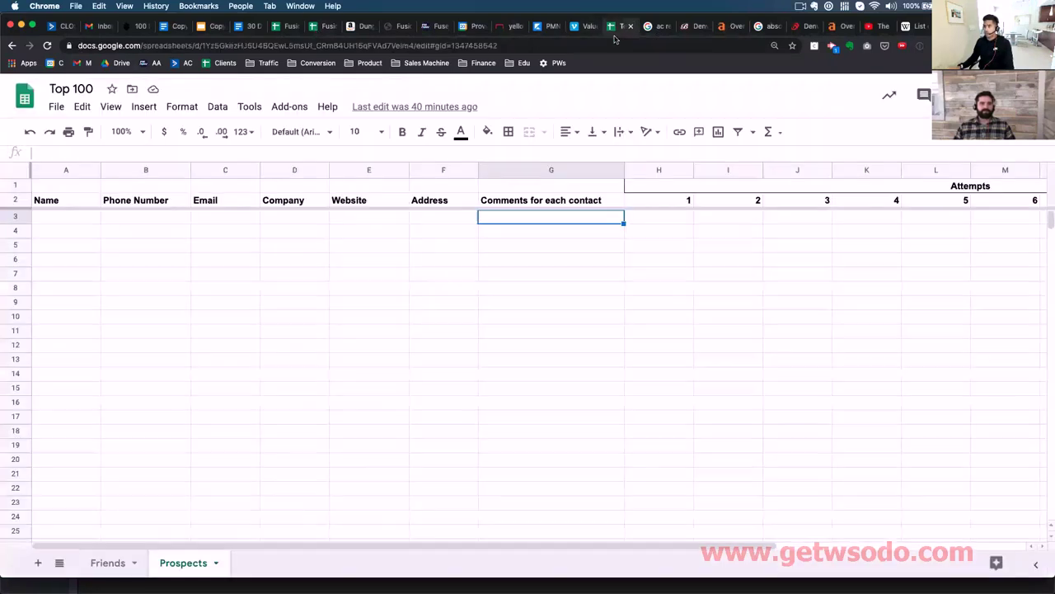
pyautogui.click(73, 204)
pyautogui.moveTo(620, 26); pyautogui.dragTo(914, 23)
pyautogui.click(948, 26)
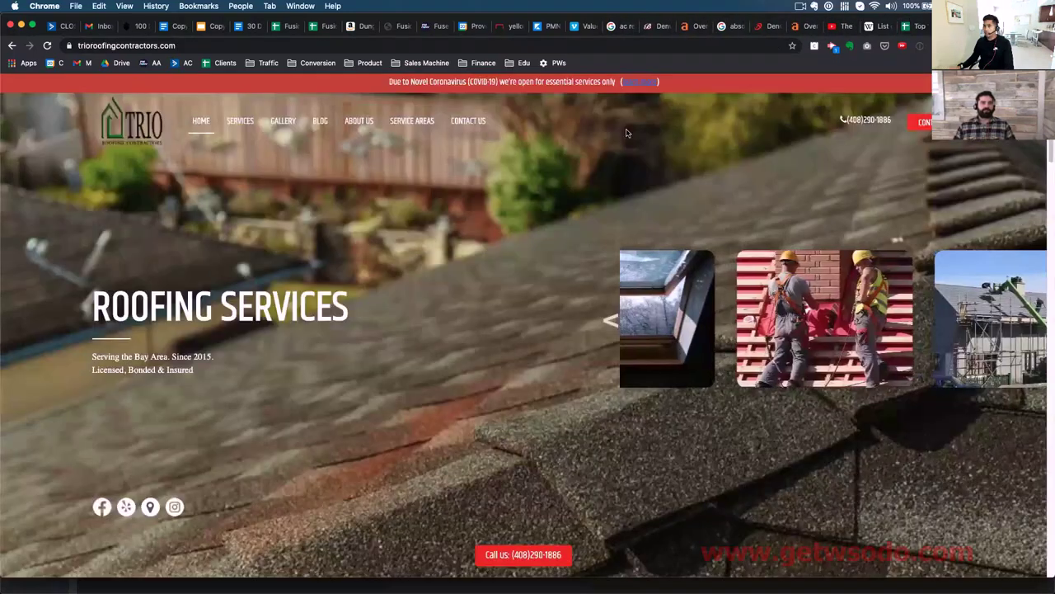
# - Copy the Trio Roofing website's URL into the Website cell of row 3 in the Prospects sheet
pyautogui.click(233, 47)
pyautogui.hotkey('ctrl', 'c')
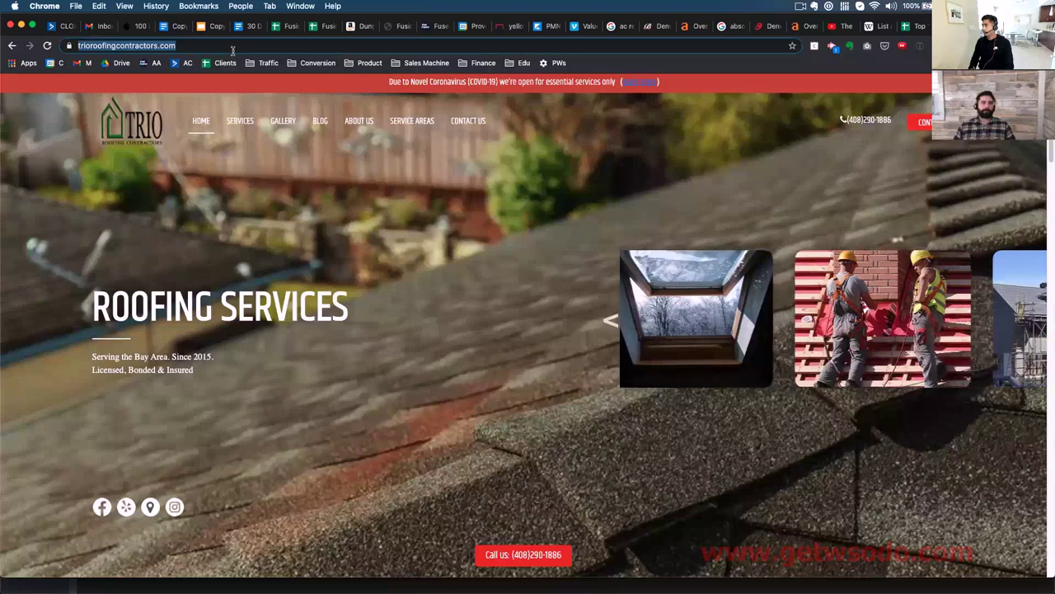
pyautogui.press('alt+super+Left')
pyautogui.press('alt+super+Left')
pyautogui.press('Down')
pyautogui.press('Down')
pyautogui.press('Right')
pyautogui.press('Right')
pyautogui.press('Right')
pyautogui.press('Right')
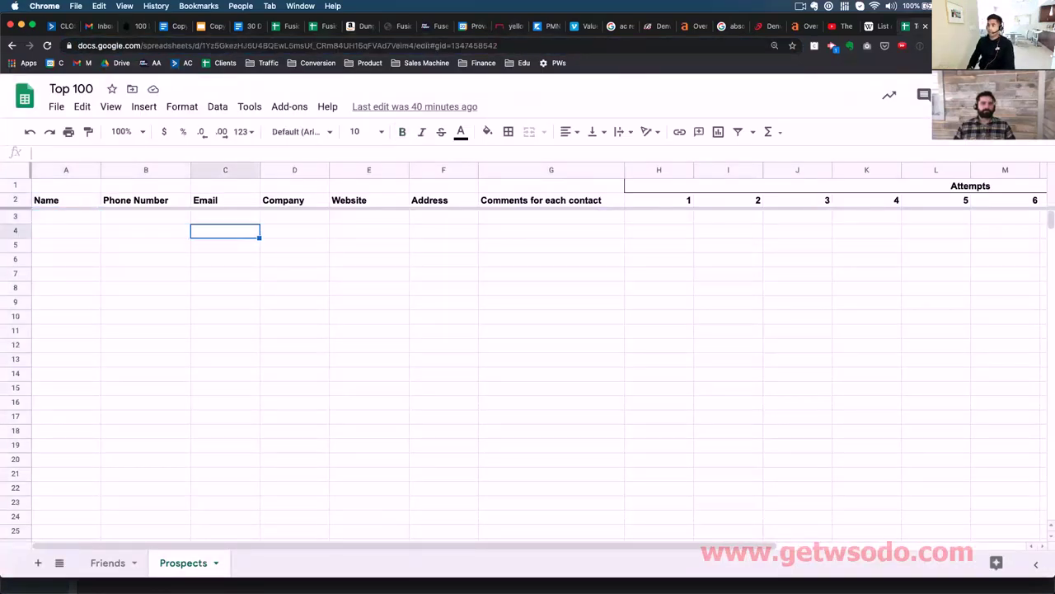
pyautogui.press('Return')
pyautogui.press('Escape')
pyautogui.press('Up')
pyautogui.hotkey('ctrl', 'v')
# - Enter "Trio Roofing" as the company in row 3
pyautogui.press('Left')
pyautogui.write('Trio Roofing')
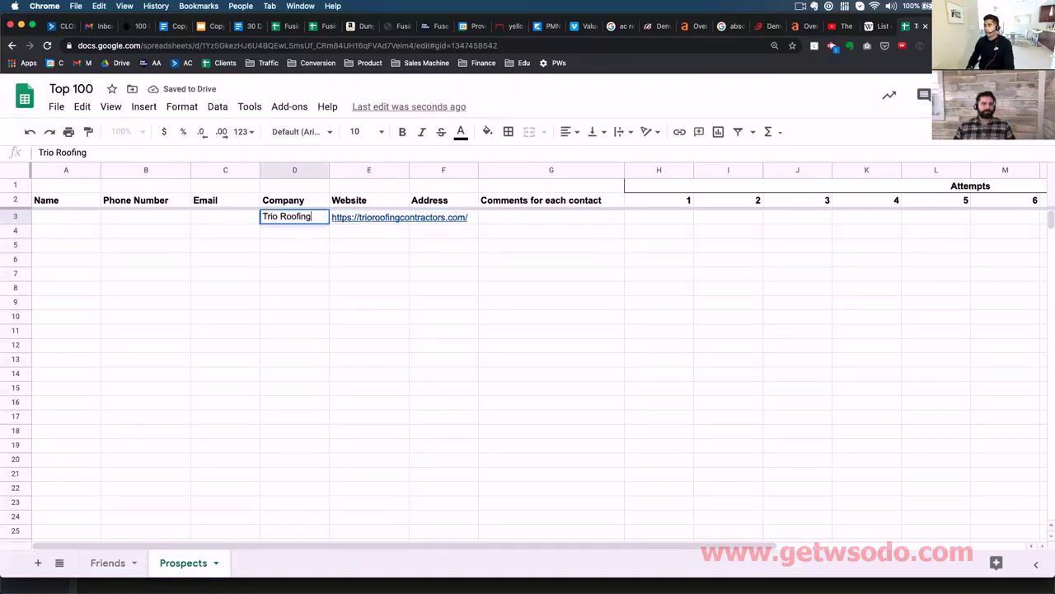
pyautogui.press('Tab')
pyautogui.press('Tab')
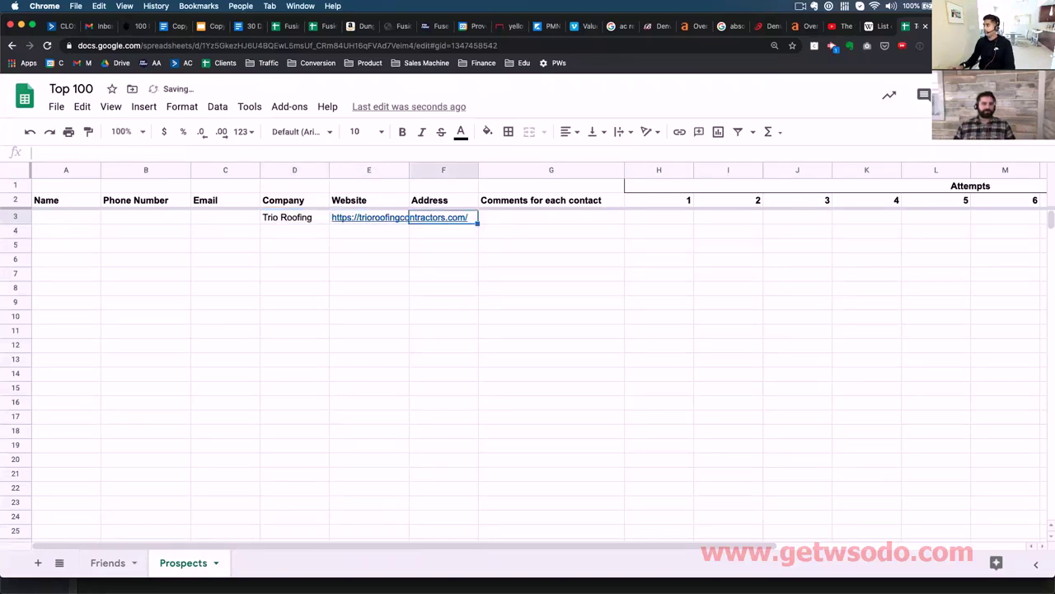
# - Copy the company's mailing address from the footer of the Trio Roofing website and return to the Top 100 spreadsheet
pyautogui.hotkey('ctrl', 'Tab')
pyautogui.scroll(-20, 248, 245)
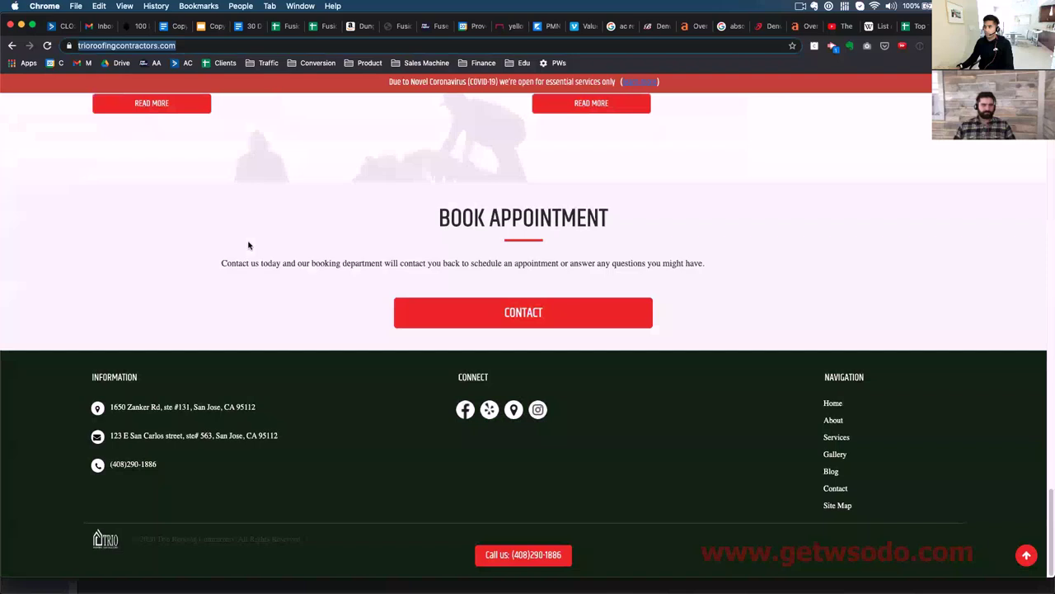
pyautogui.tripleClick(202, 429)
pyautogui.press('super+c')
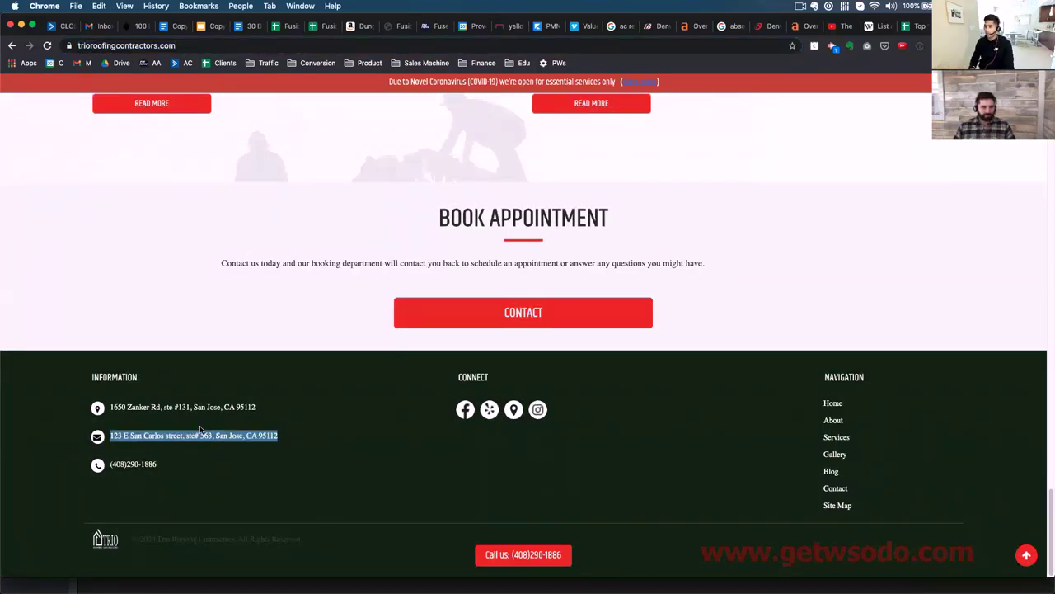
pyautogui.hotkey('ctrl', 'Tab')
pyautogui.hotkey('ctrl', 'Tab')
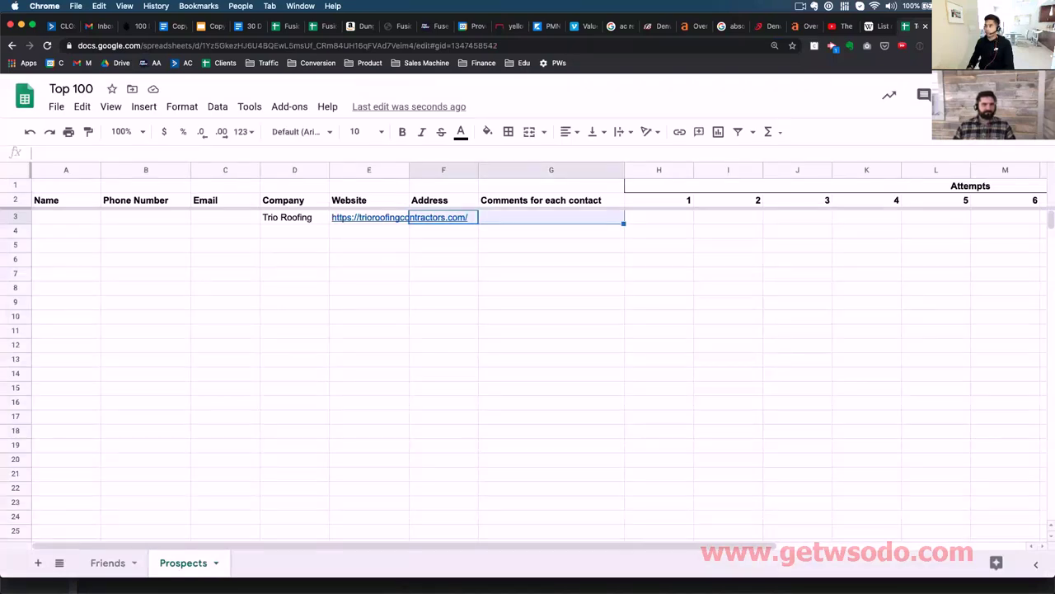
# - Paste the copied mailing address into the Address cell of row 3 and remove its trailing line break
pyautogui.doubleClick(442, 217)
pyautogui.write('\\')
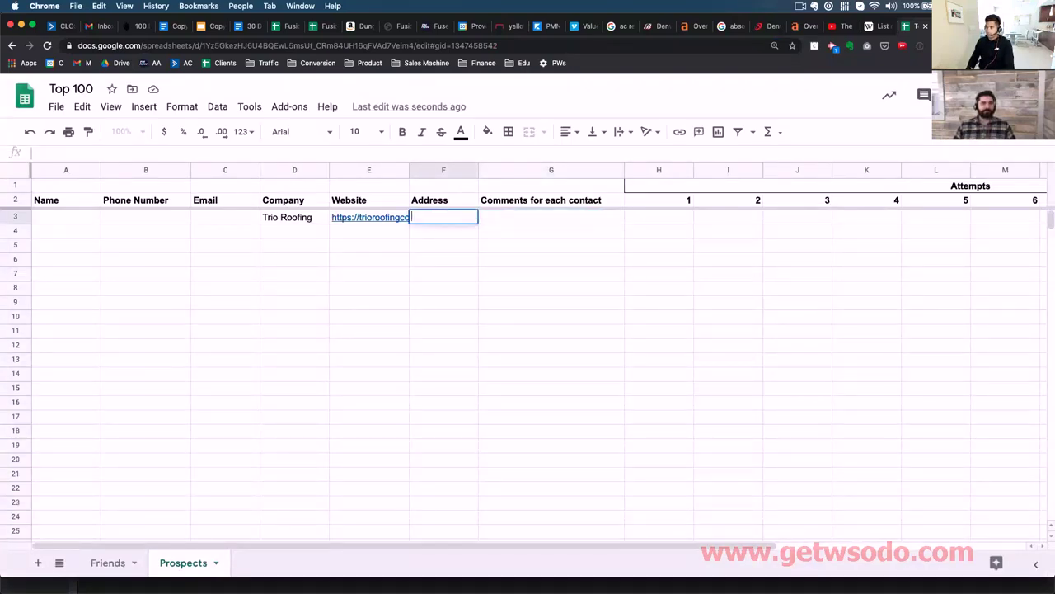
pyautogui.press('super+v')
pyautogui.press('Return')
pyautogui.press('Up')
pyautogui.press('Return')
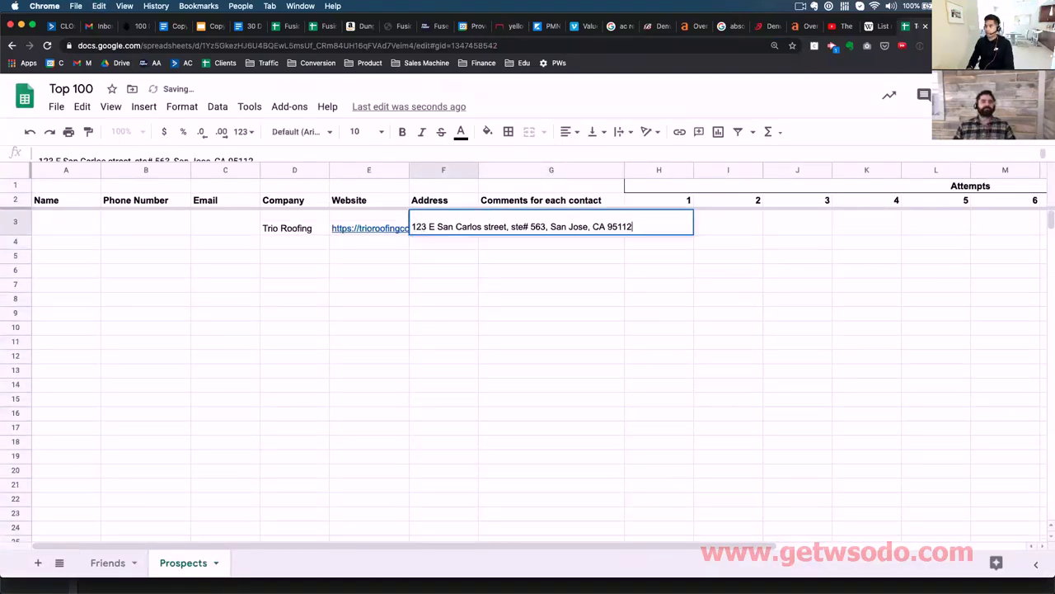
pyautogui.press('BackSpace')
pyautogui.press('Return')
# - Select the company's phone number in the footer of the Trio Roofing website for copying
pyautogui.press('Up')
pyautogui.press('Left')
pyautogui.press('Left')
pyautogui.press('Left')
pyautogui.press('Left')
pyautogui.press('Right')
pyautogui.hotkey('ctrl', 'Tab')
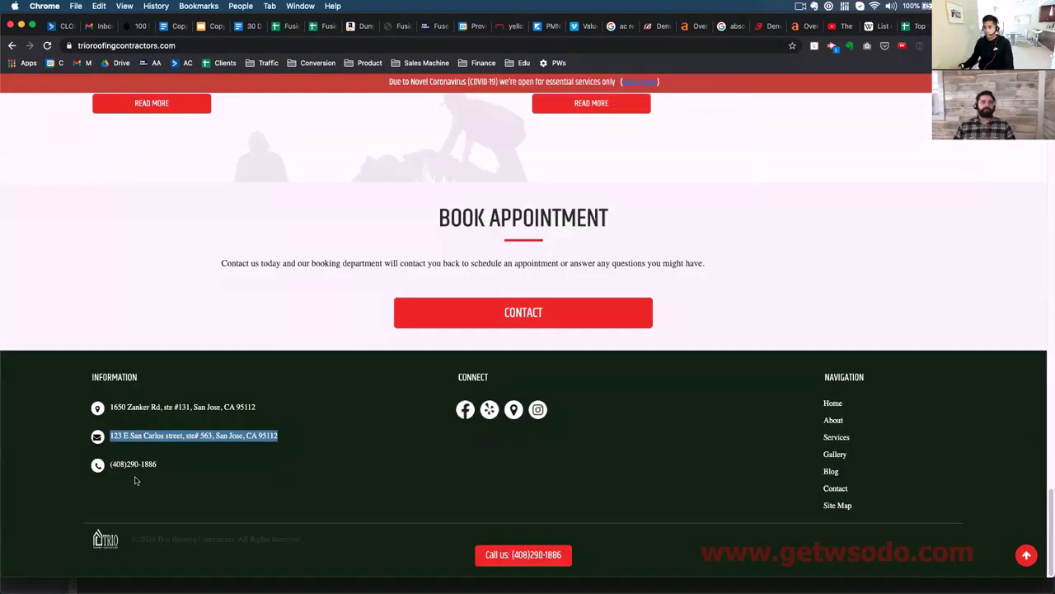
pyautogui.moveTo(161, 466); pyautogui.dragTo(96, 456)
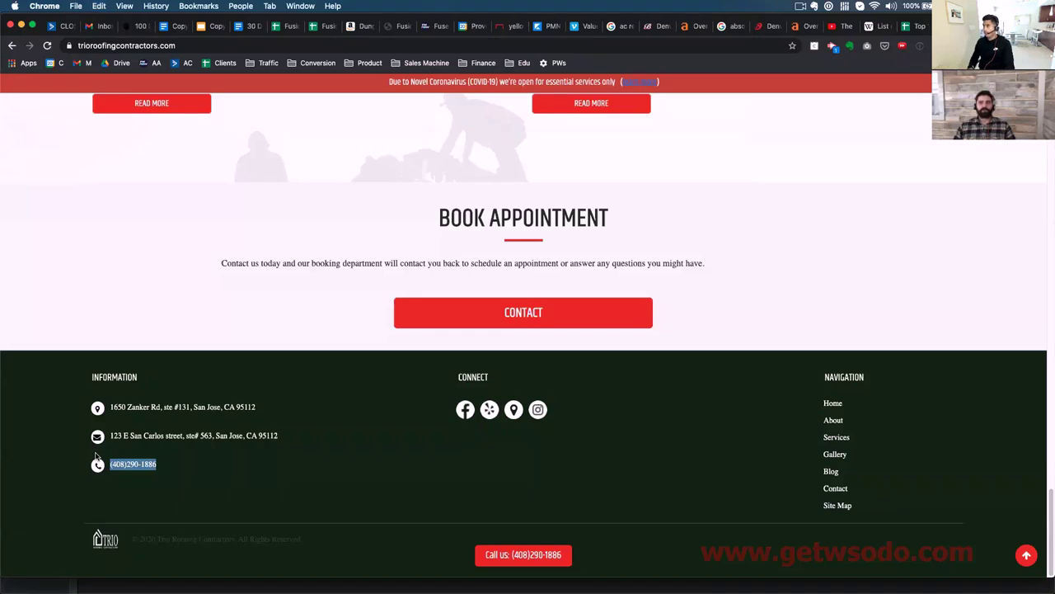
# - Paste the company's phone number into the Phone Number cell of row 3 and remove its trailing line break
pyautogui.hotkey('ctrl', 'shift', 'Tab')
pyautogui.hotkey('ctrl', 'shift', 'Tab')
pyautogui.press('Left')
pyautogui.press('Right')
pyautogui.press('Left')
pyautogui.press('Return')
pyautogui.press('super+v')
pyautogui.press('Return')
pyautogui.press('Up')
pyautogui.press('Return')
pyautogui.press('Up')
pyautogui.press('Down')
pyautogui.press('BackSpace')
pyautogui.press('Return')
pyautogui.press('Up')
pyautogui.press('Right')
pyautogui.press('Right')
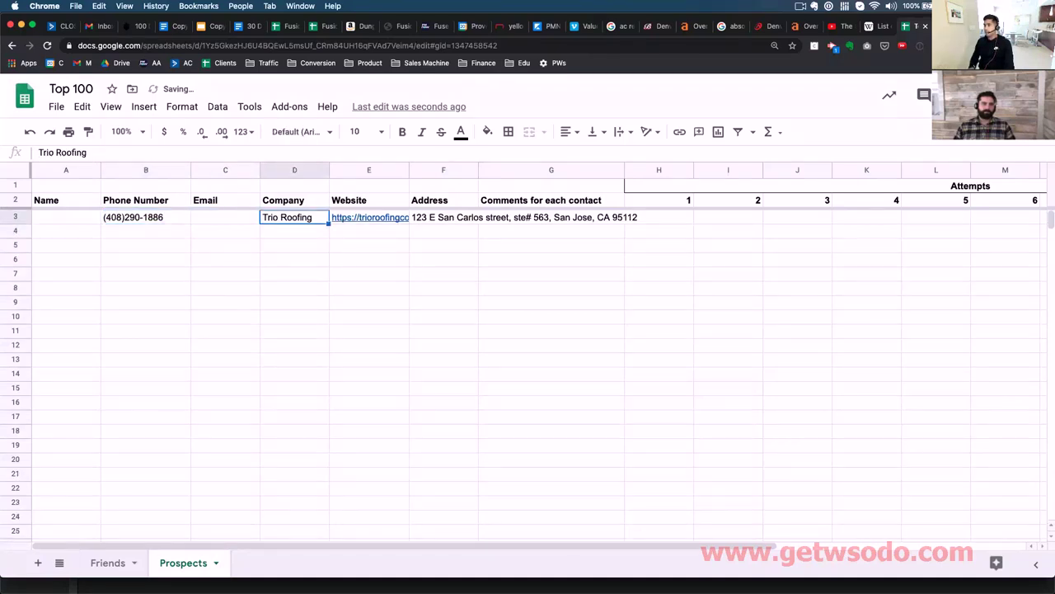
# - Copy the full business name from its Google listing and search for "Trio Roofing Contractors linkedin" in a new tab
pyautogui.hotkey('ctrl', 'shift', 'Tab')
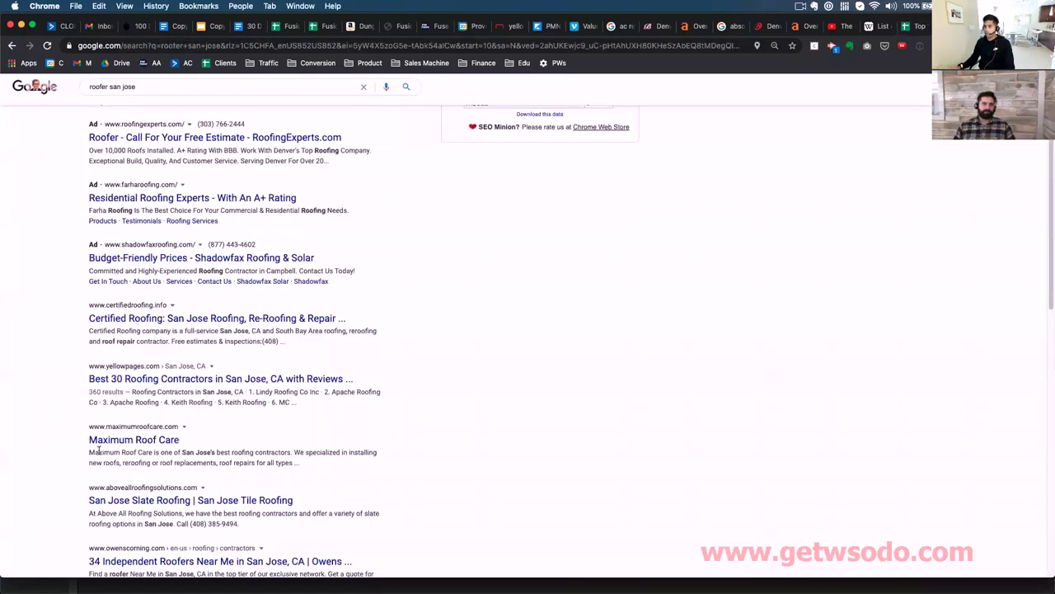
pyautogui.hotkey('ctrl', 'shift', 'Tab')
pyautogui.press('super+Left')
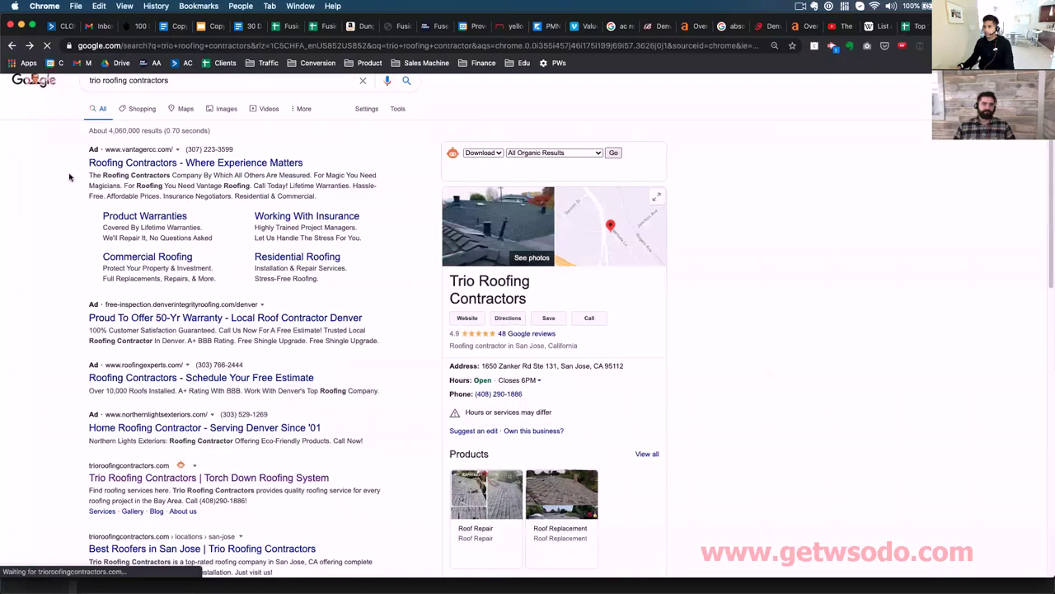
pyautogui.moveTo(623, 376); pyautogui.dragTo(449, 374)
pyautogui.hotkey('ctrl', 'c')
pyautogui.hotkey('ctrl', 't')
pyautogui.hotkey('ctrl', 'v')
pyautogui.write('linkedin')
pyautogui.press('Return')
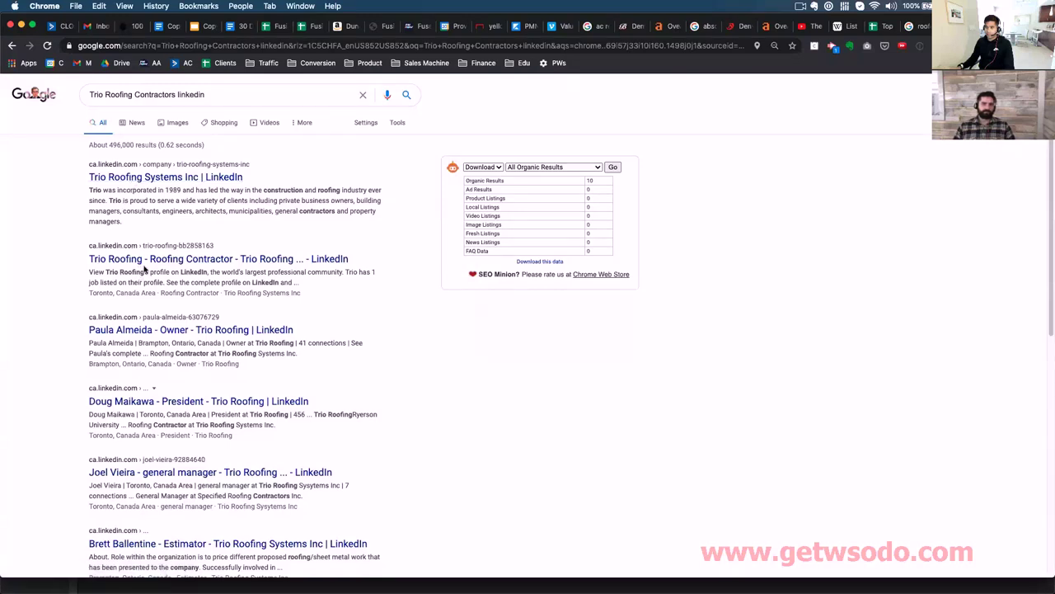
# - Refine the search to "Trio Roofing Contractors san jose linkedin" and check the Trio Roofing Systems Inc LinkedIn page
pyautogui.click(175, 94)
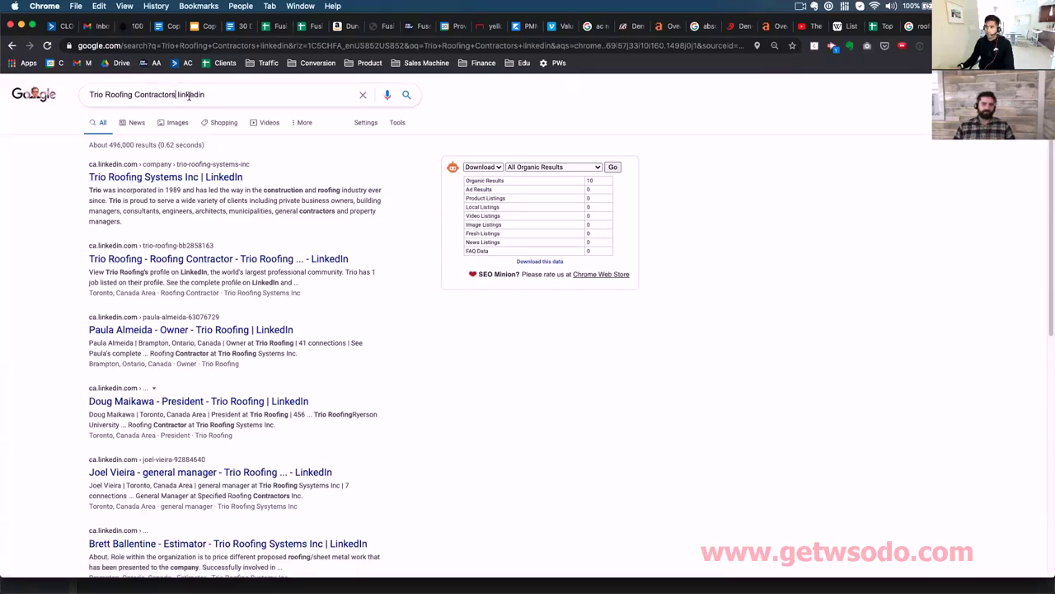
pyautogui.write('san jose')
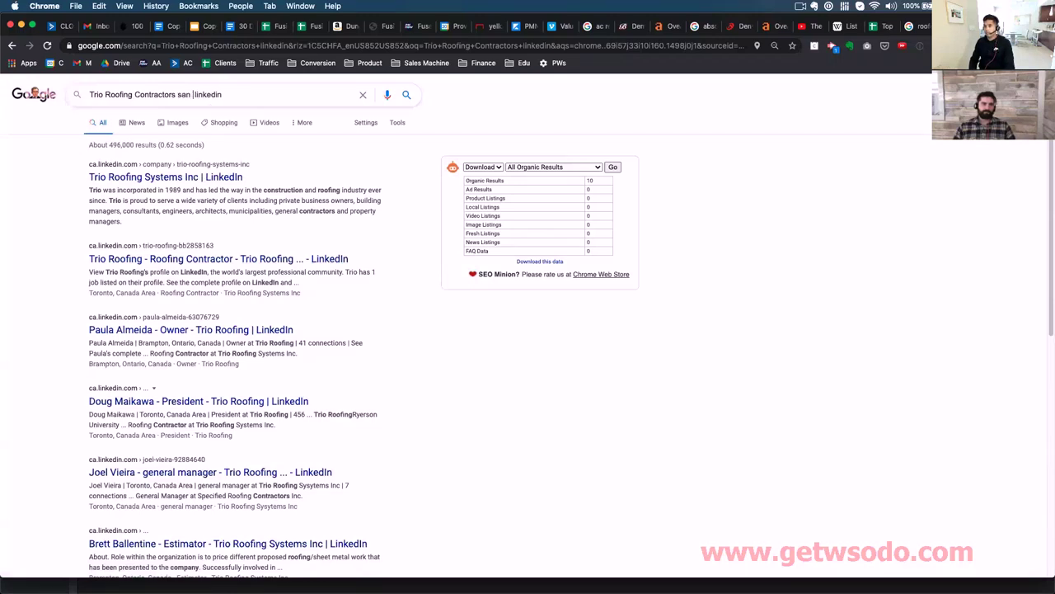
pyautogui.press('Return')
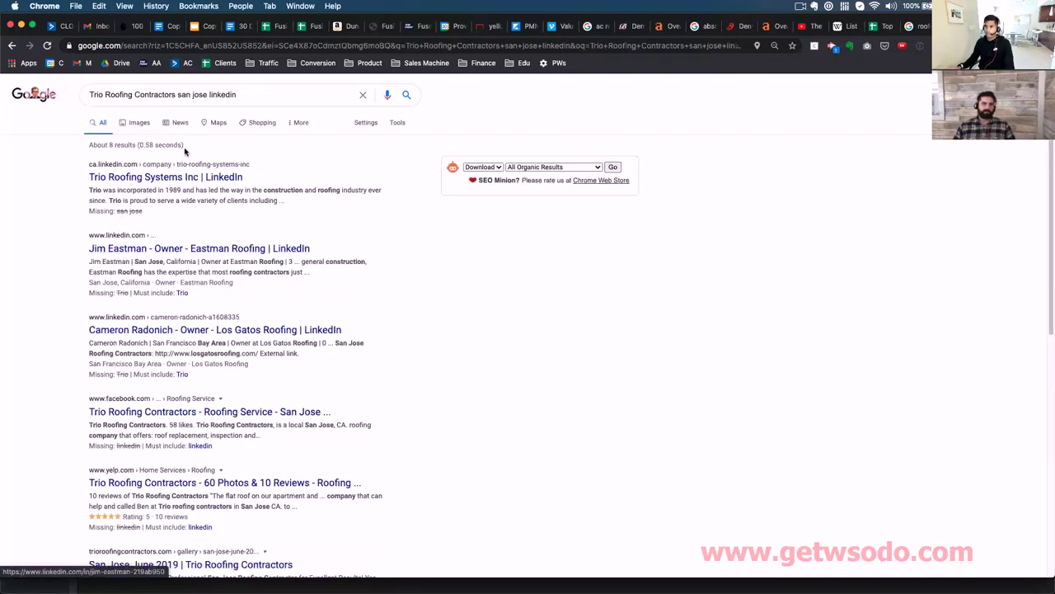
pyautogui.click(191, 177)
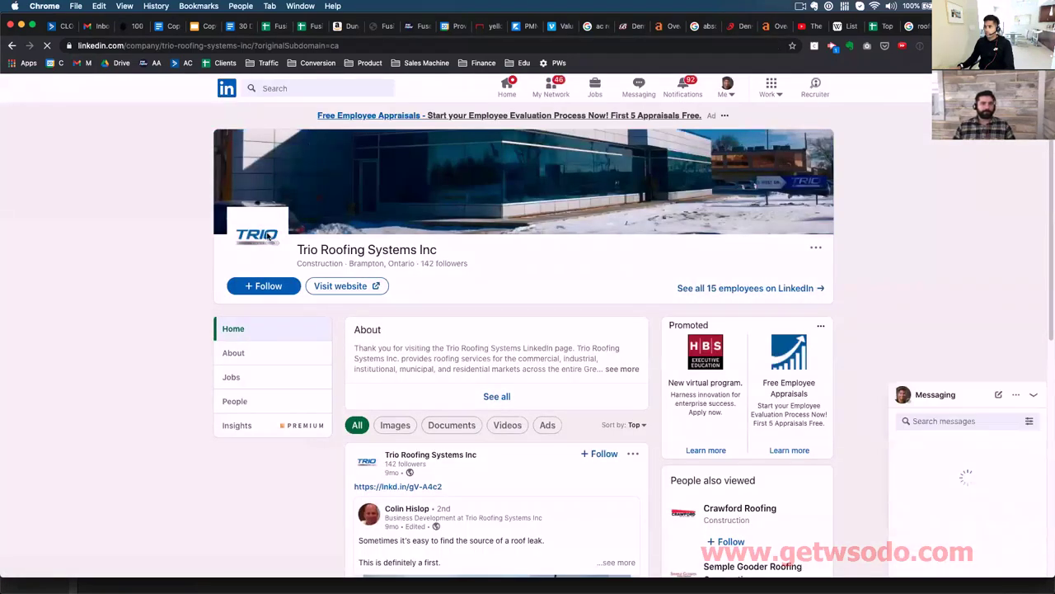
pyautogui.click(11, 45)
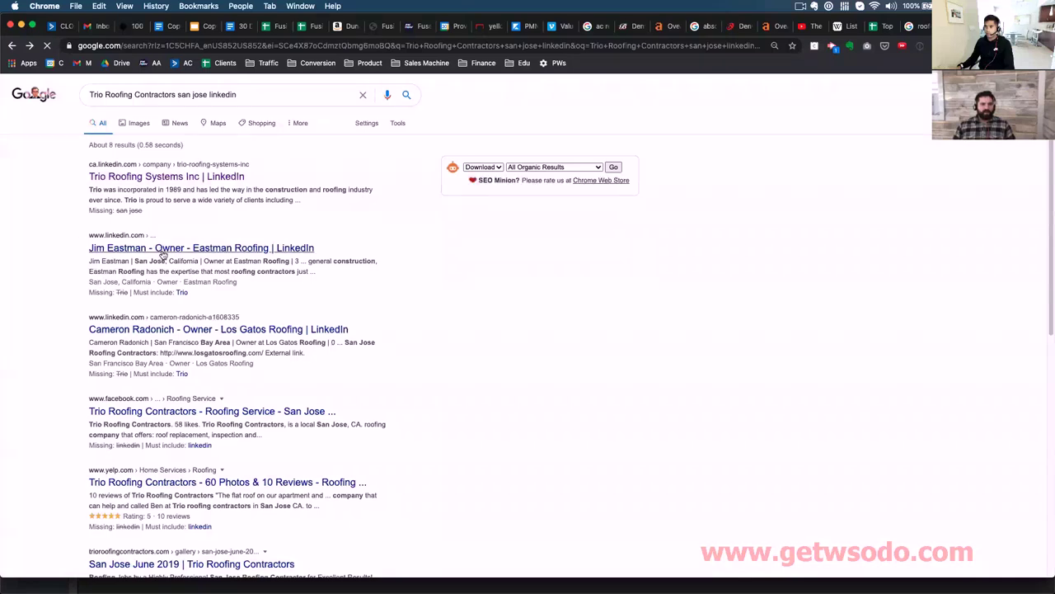
# - Check the About information on the Trio Roofing Contractors Facebook page for owner details
pyautogui.click(150, 415)
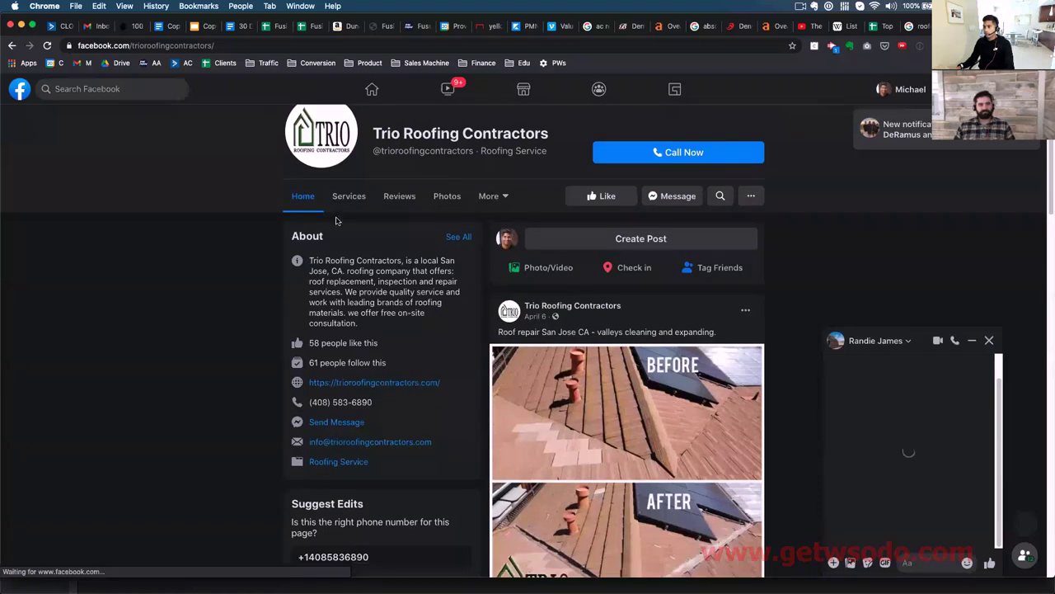
pyautogui.click(500, 201)
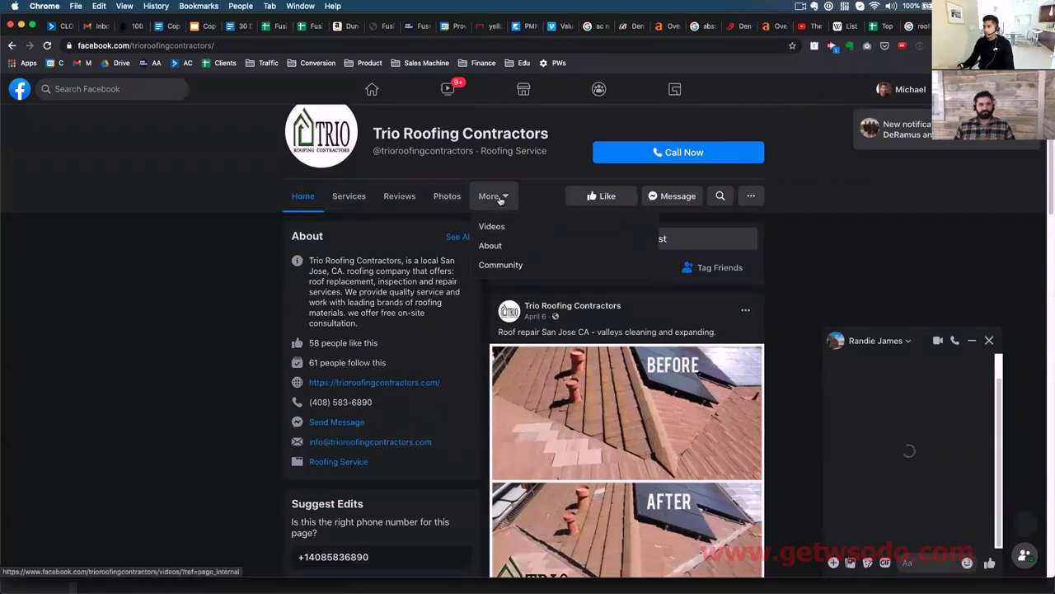
pyautogui.click(497, 245)
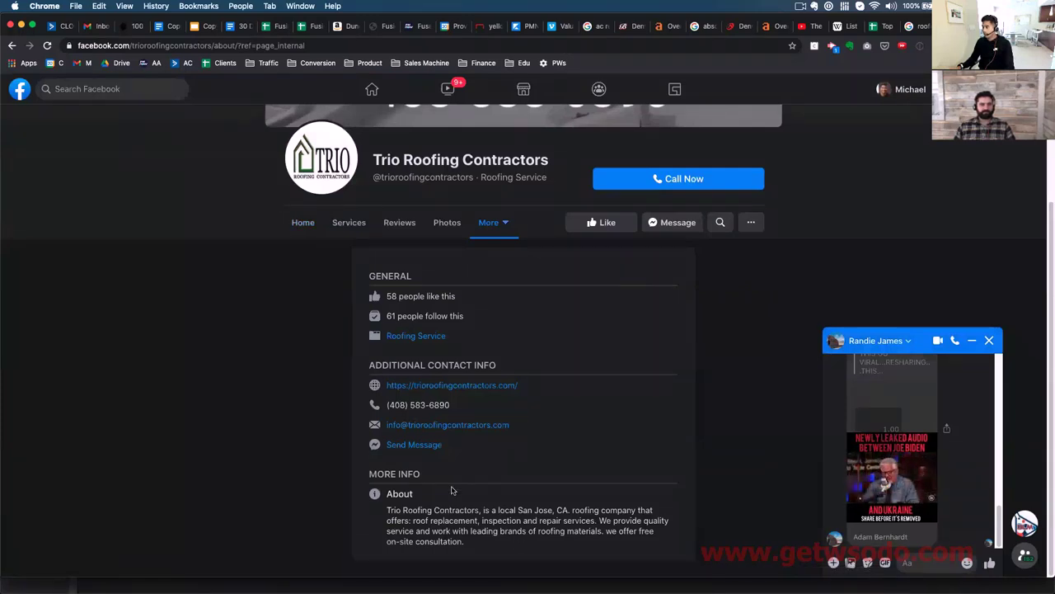
# - Reuse the business name from the Google listing to search for "Trio Roofing Contractors manta" in a new tab
pyautogui.click(917, 26)
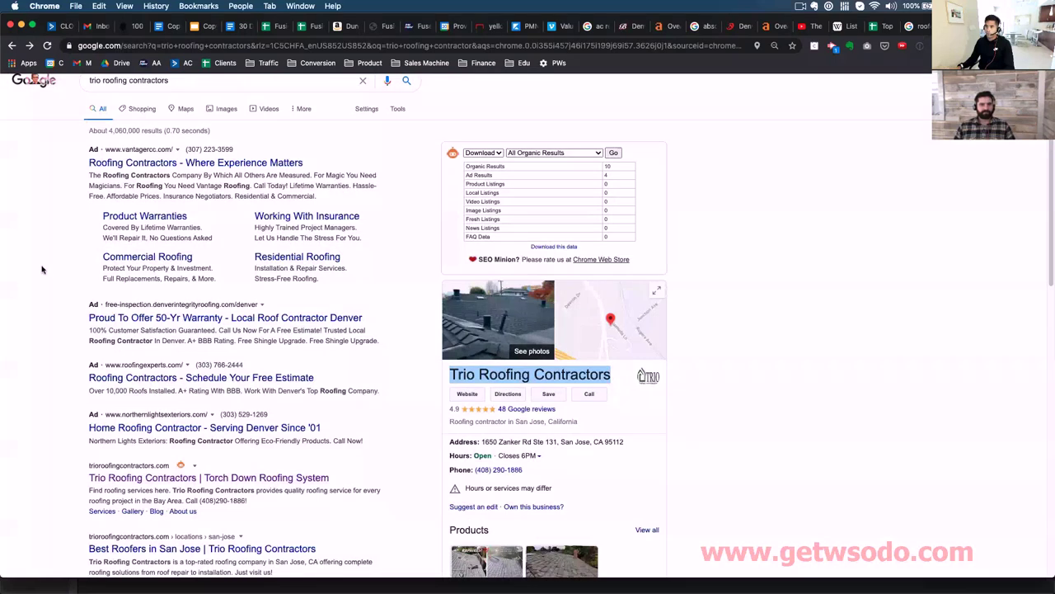
pyautogui.click(557, 392)
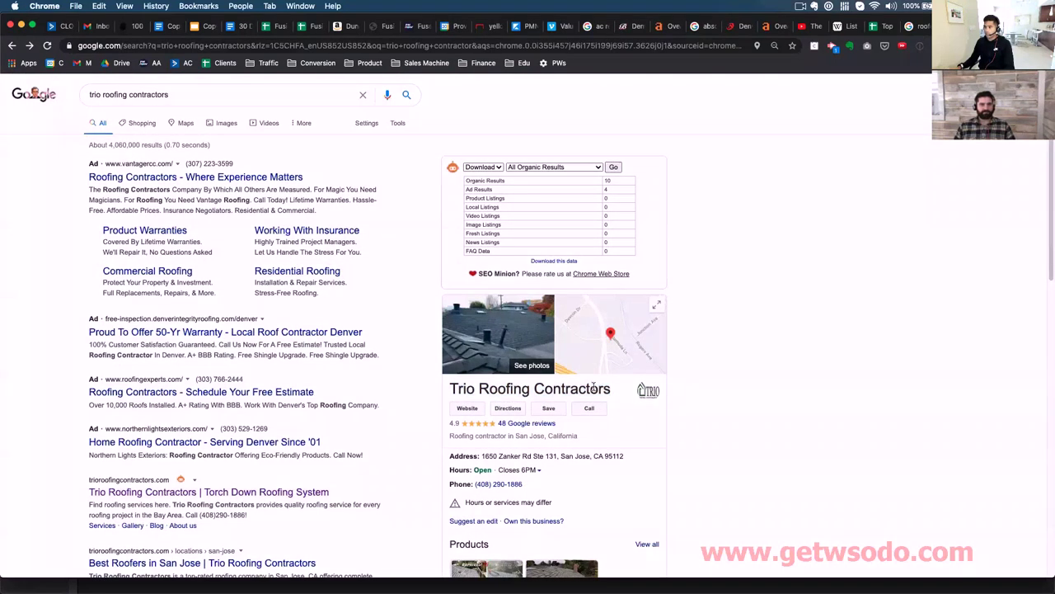
pyautogui.moveTo(613, 390); pyautogui.dragTo(451, 379)
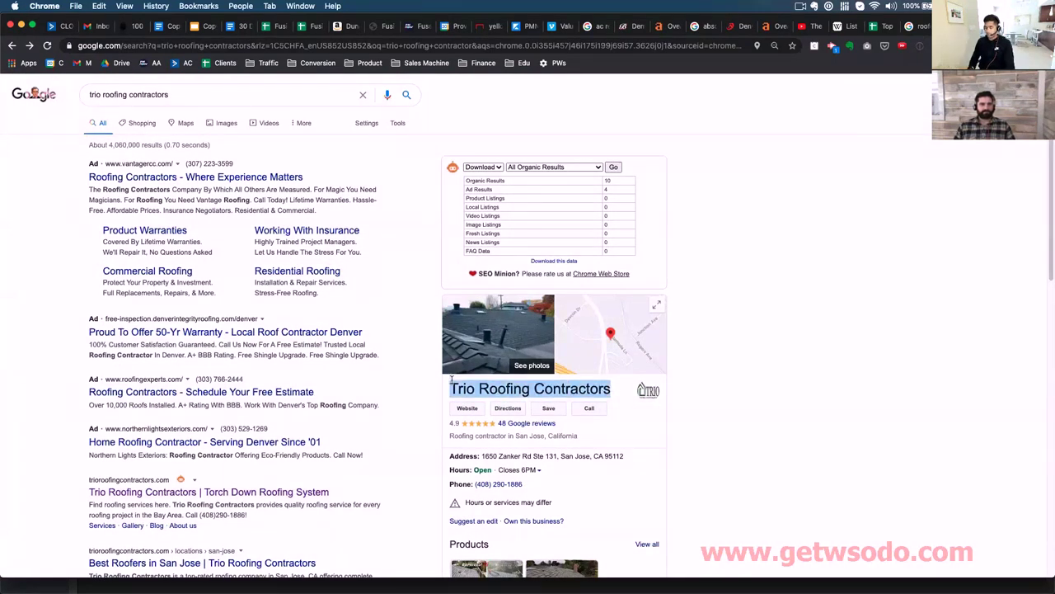
pyautogui.press('super+t')
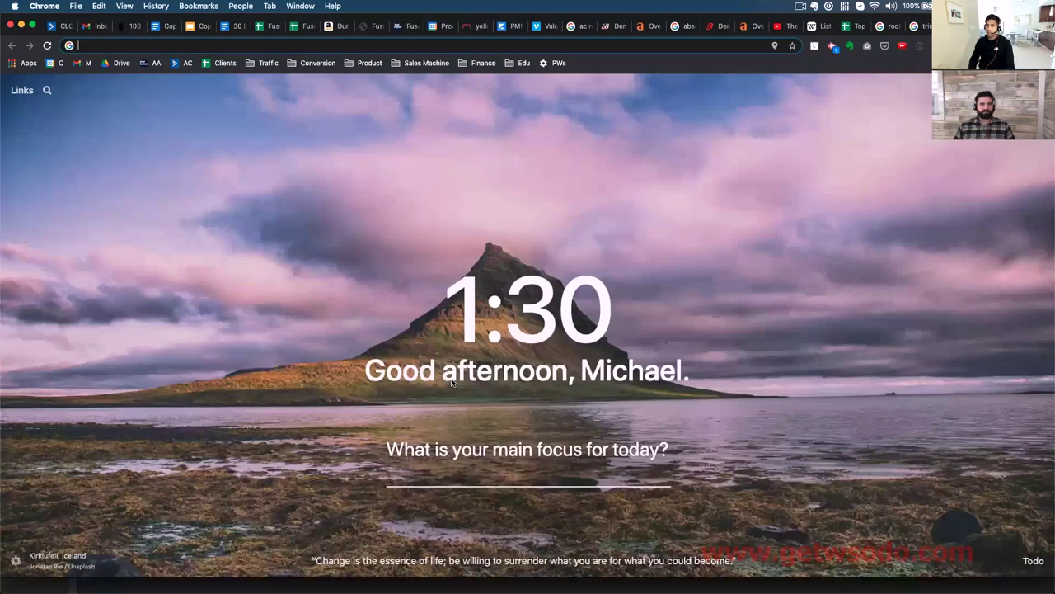
pyautogui.press('super+v')
pyautogui.press('Return')
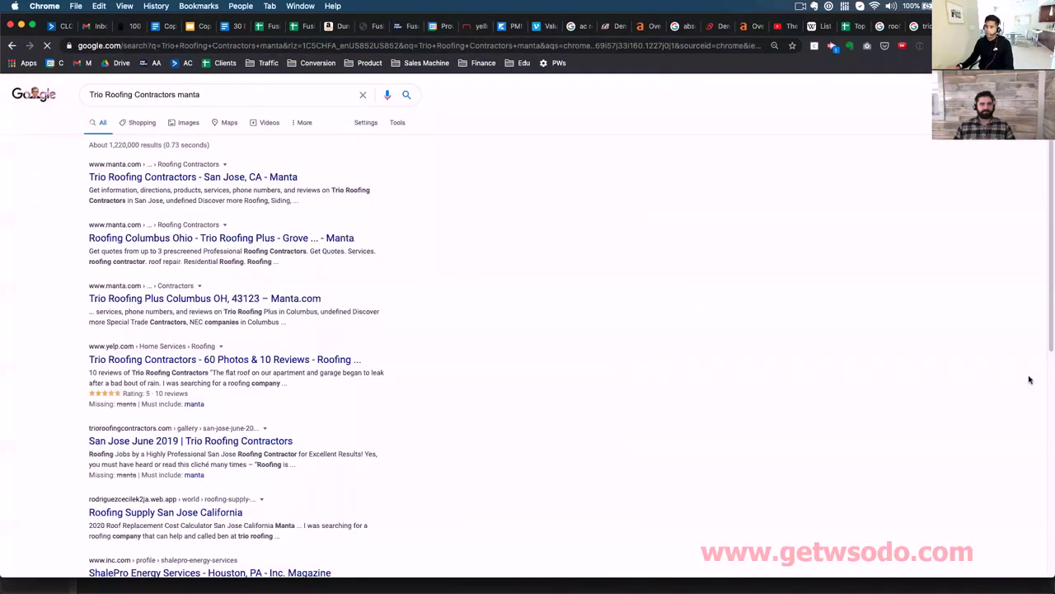
# - Open Trio Roofing Contractors' San Jose listing on Manta and reveal the hidden contact in its Detailed Information
pyautogui.click(252, 177)
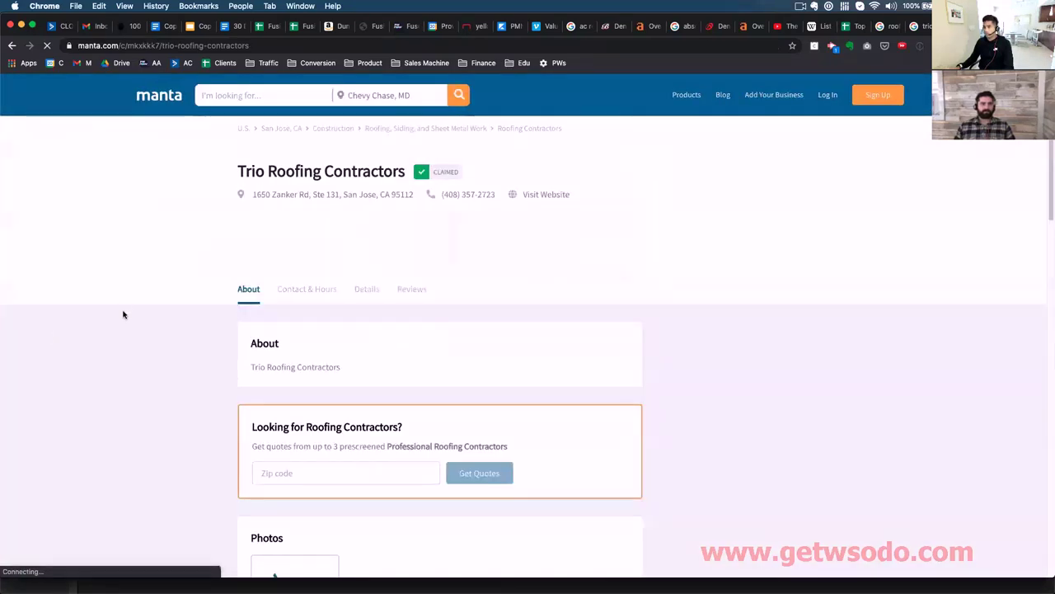
pyautogui.scroll(-5, 226, 235)
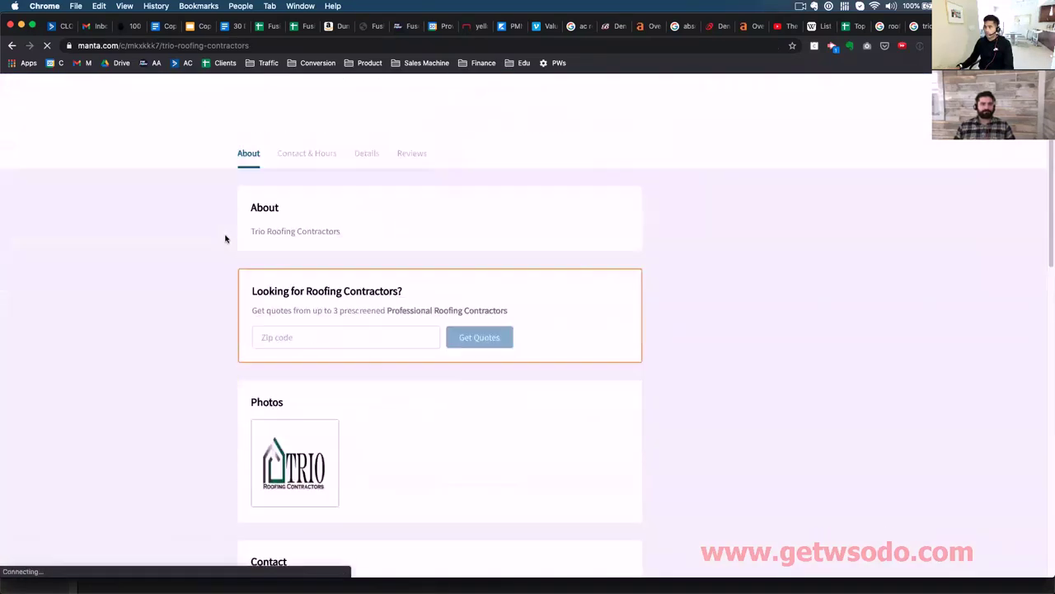
pyautogui.scroll(-5, 225, 240)
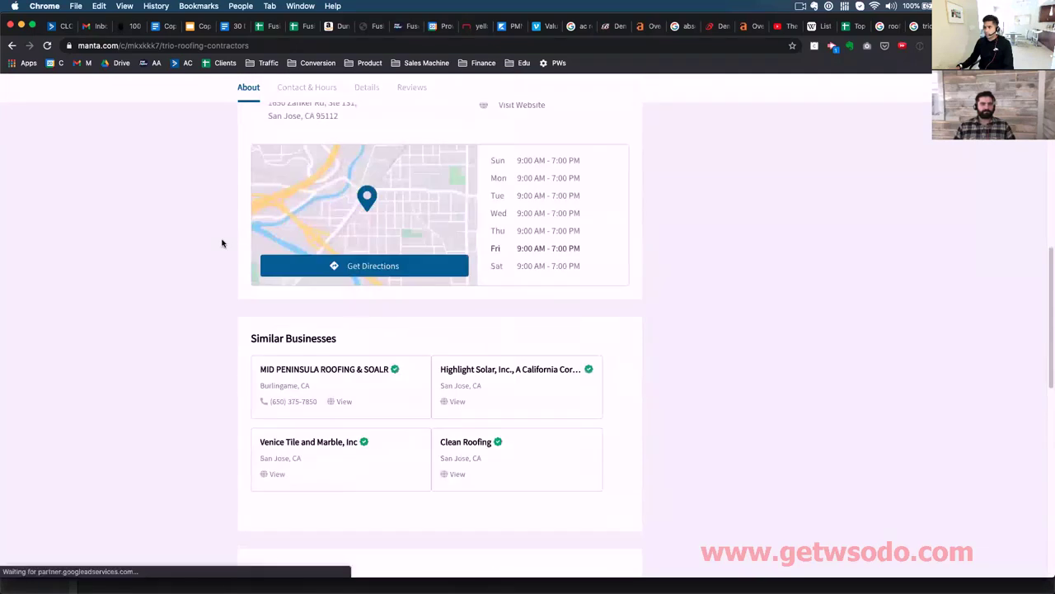
pyautogui.scroll(-3, 216, 242)
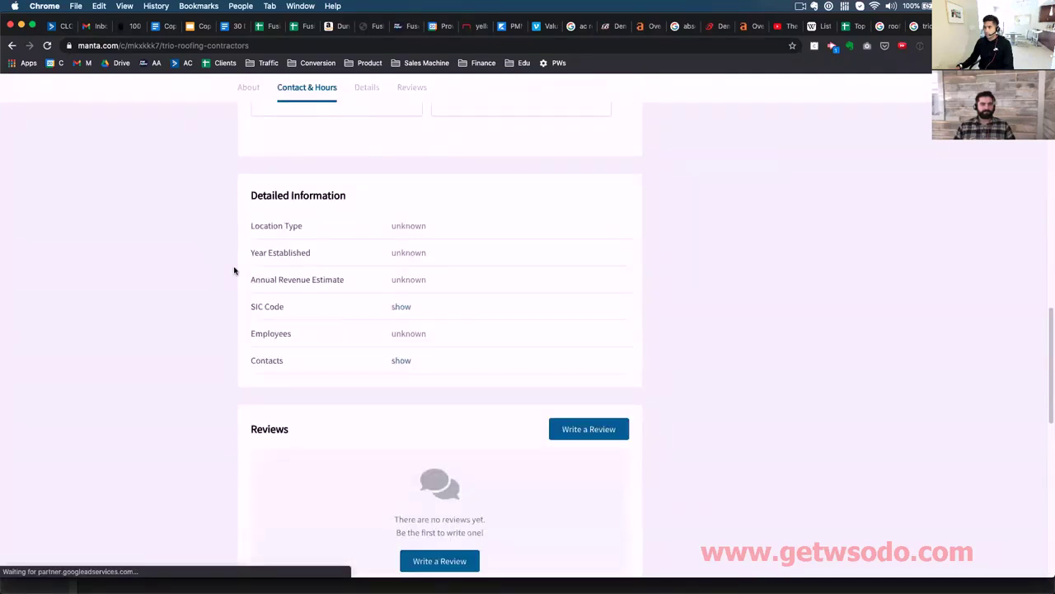
pyautogui.scroll(-5, 172, 380)
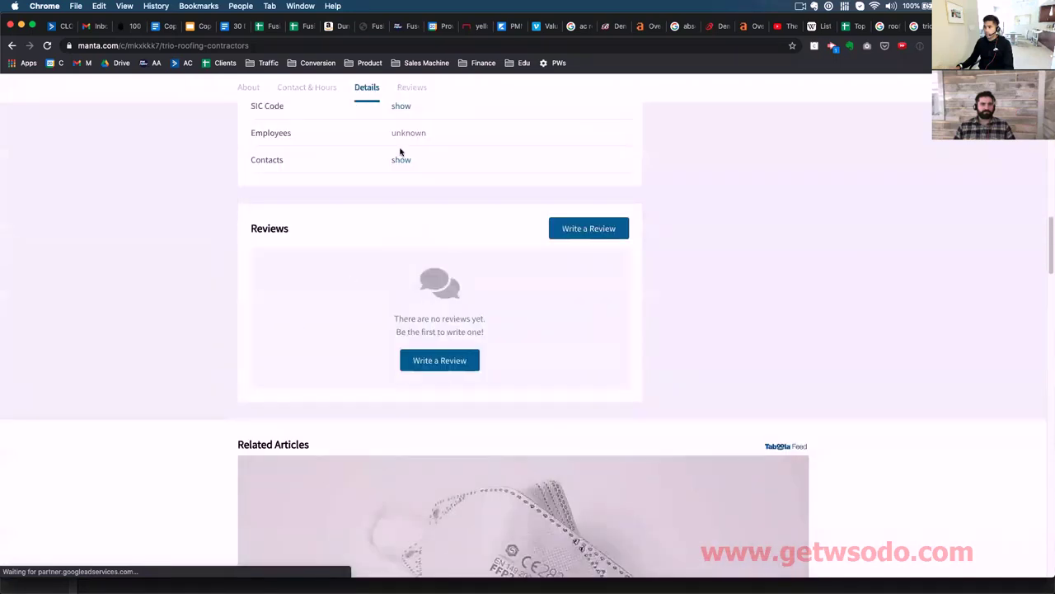
pyautogui.click(401, 159)
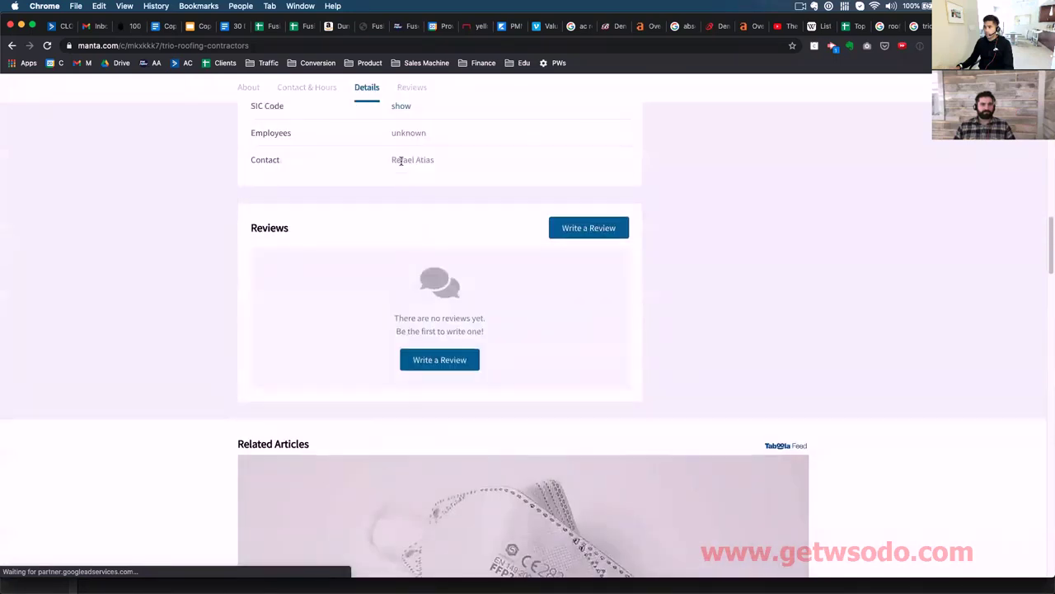
pyautogui.scroll(4, 355, 187)
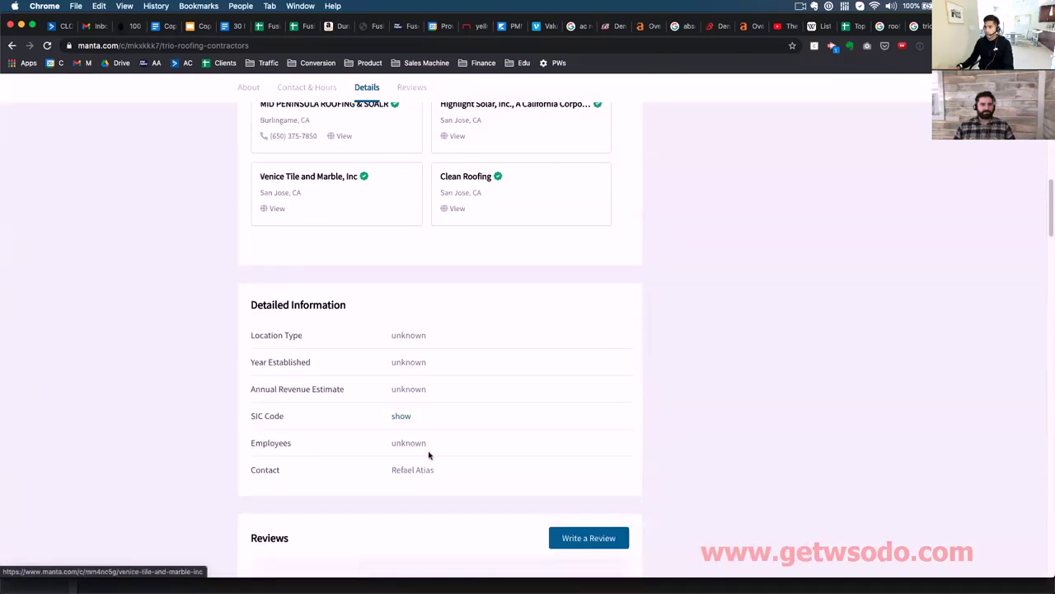
# - Copy the contact person's name from the Manta listing, search for it with "trio roofing contractors" in a new tab, and review the results
pyautogui.tripleClick(389, 475)
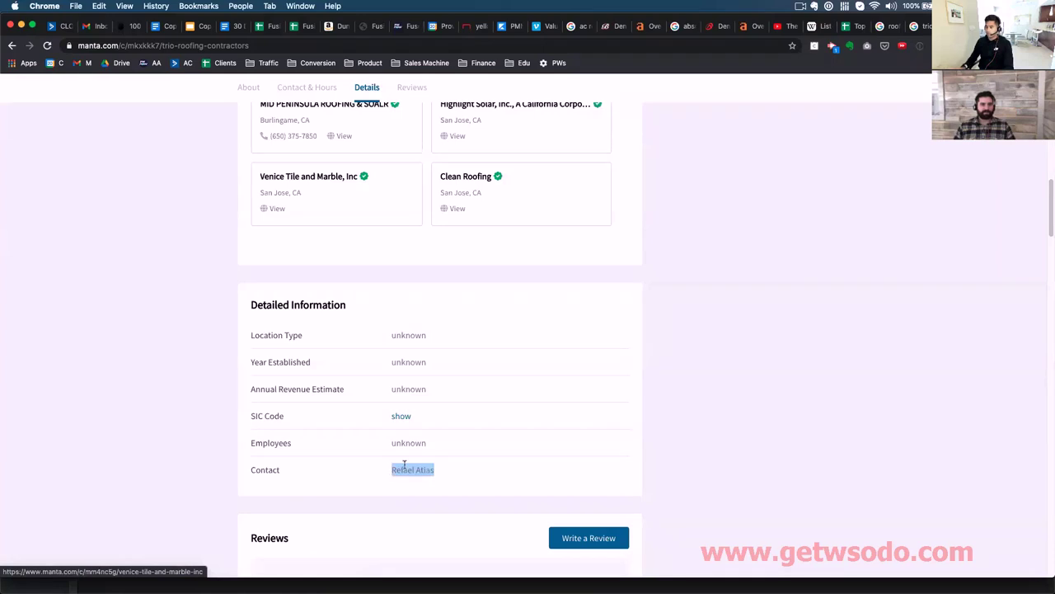
pyautogui.press('super+c')
pyautogui.press('super+t')
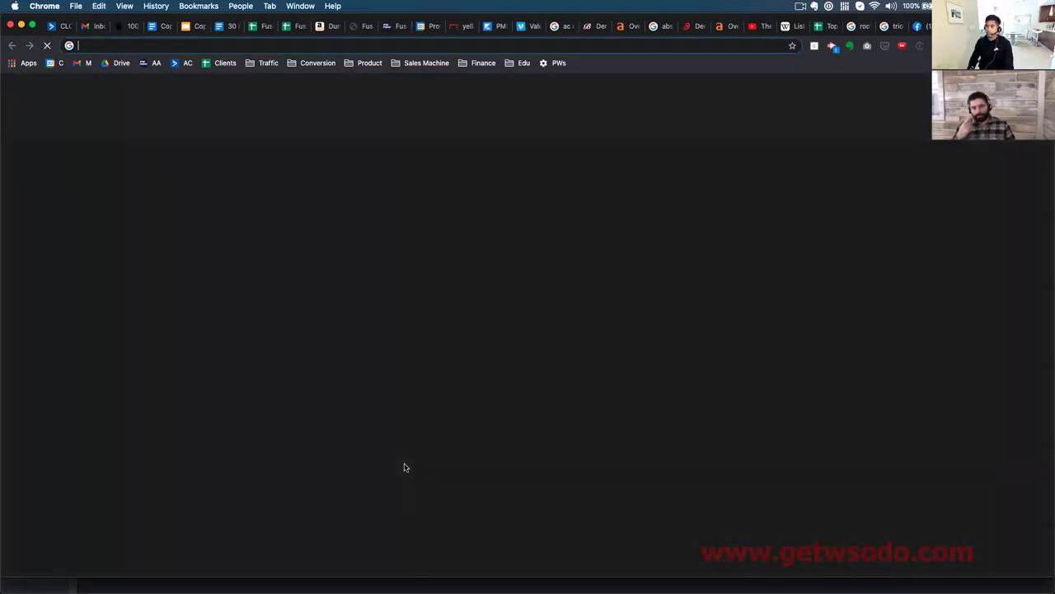
pyautogui.press('super+v')
pyautogui.write('roo')
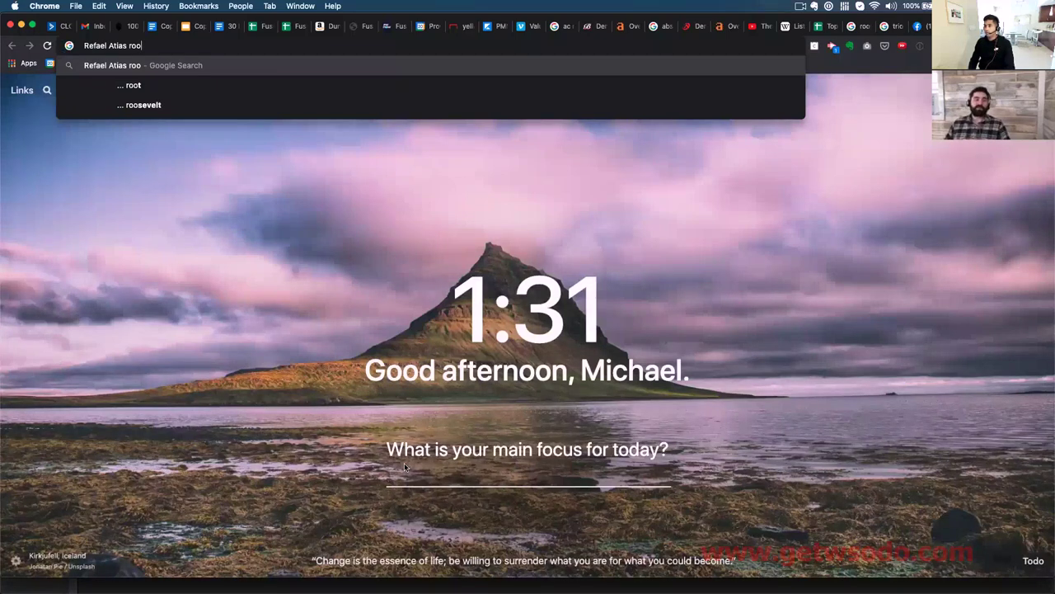
pyautogui.press('BackSpace')
pyautogui.press('BackSpace')
pyautogui.press('BackSpace')
pyautogui.write('trio')
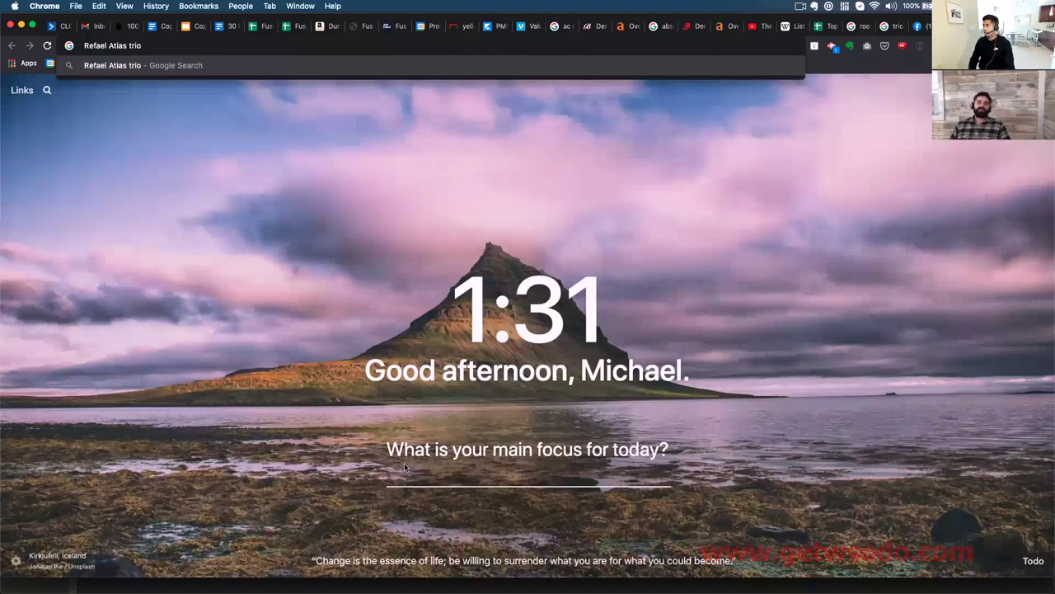
pyautogui.write(' roofing cont')
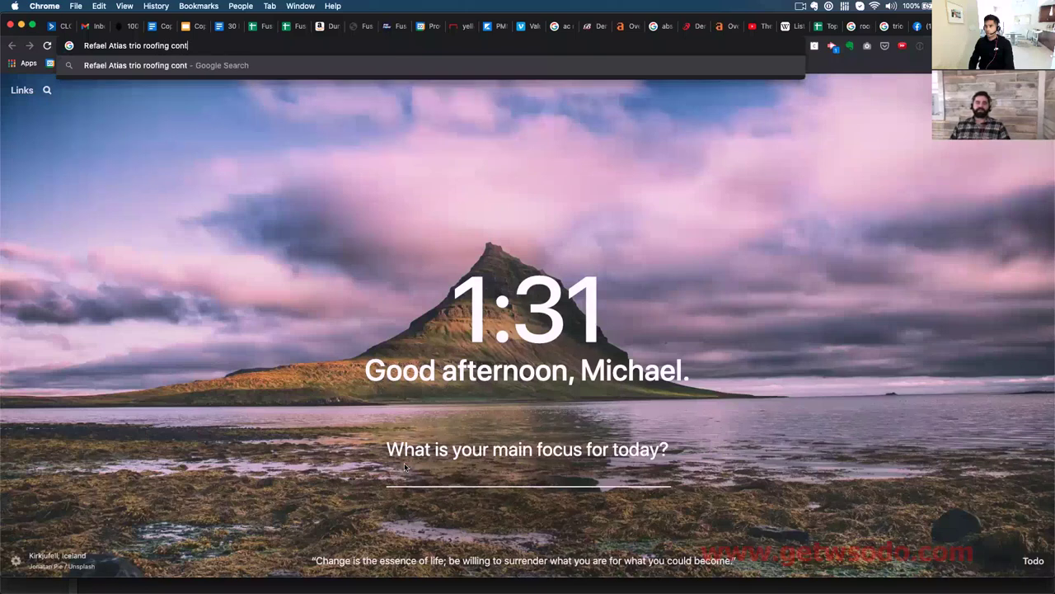
pyautogui.write('ractors')
pyautogui.press('Return')
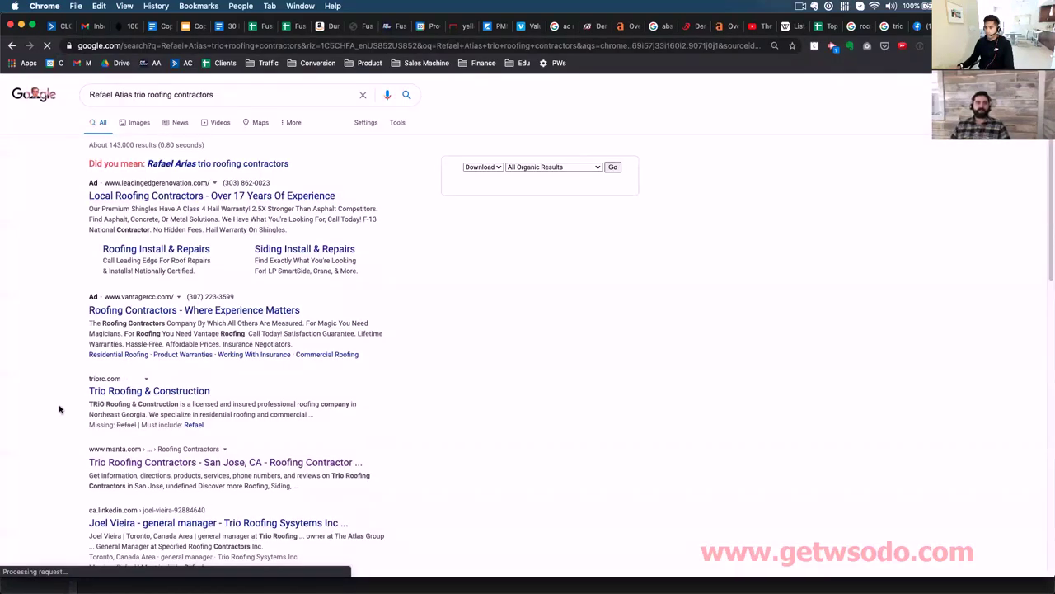
pyautogui.scroll(-1, 60, 409)
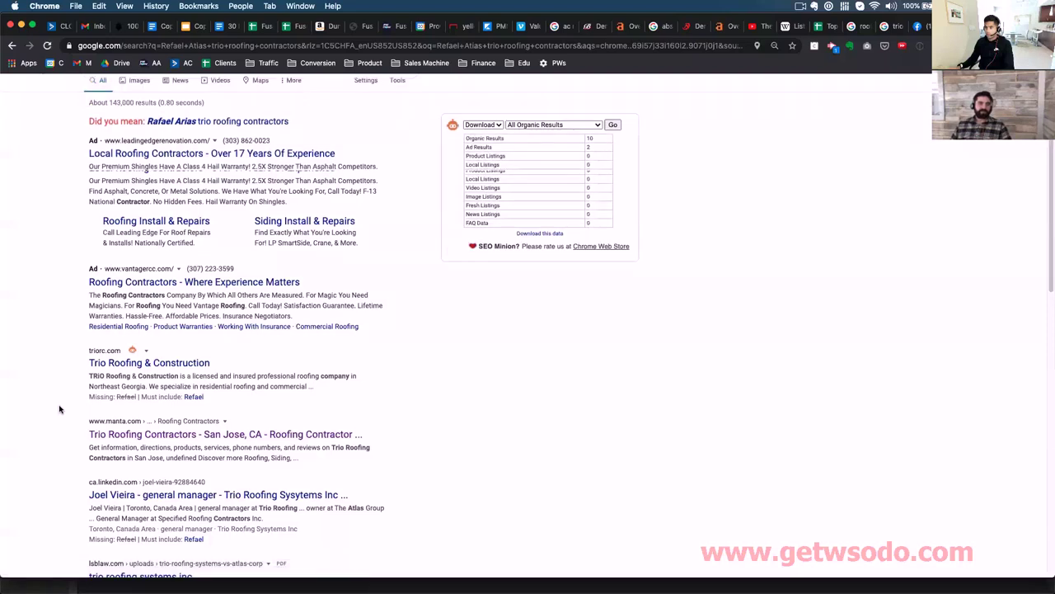
pyautogui.scroll(-2, 60, 409)
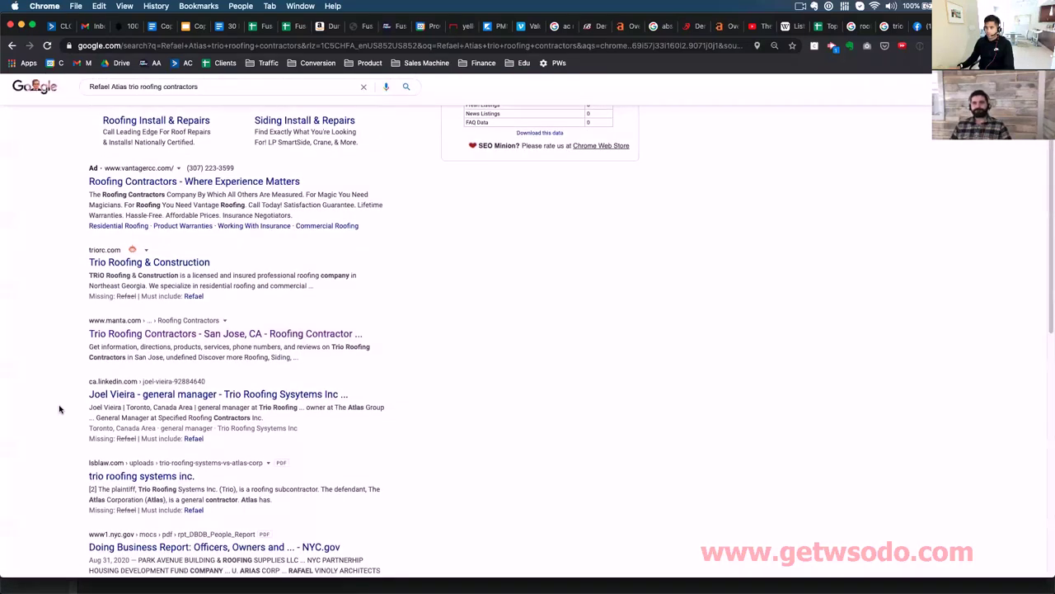
pyautogui.scroll(3, 59, 409)
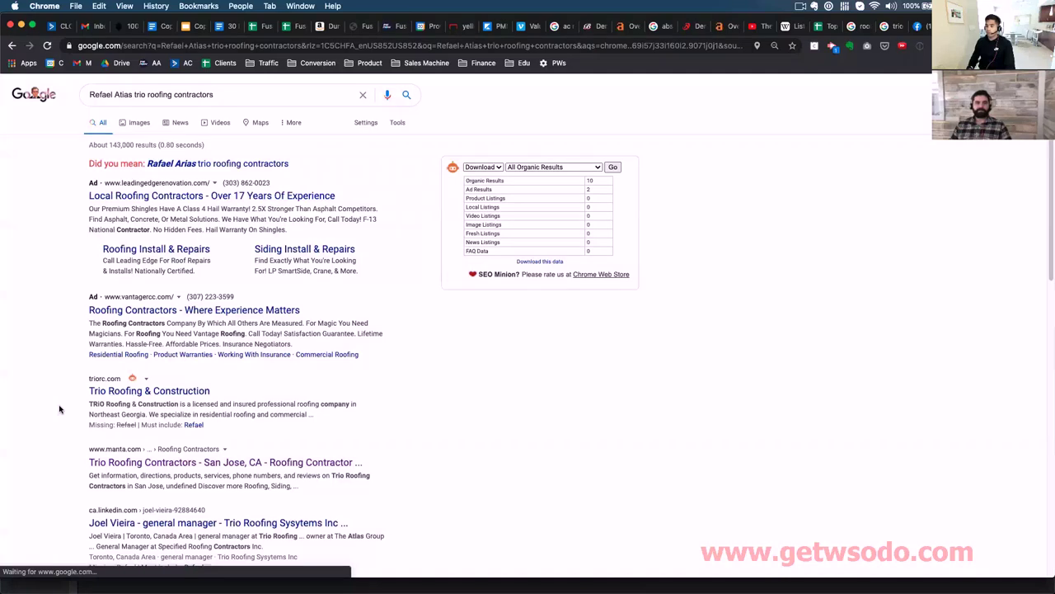
# - Search for "yelp trio roofing contractor san jose" in a new tab
pyautogui.hotkey('ctrl', 't')
pyautogui.write('yelp tri')
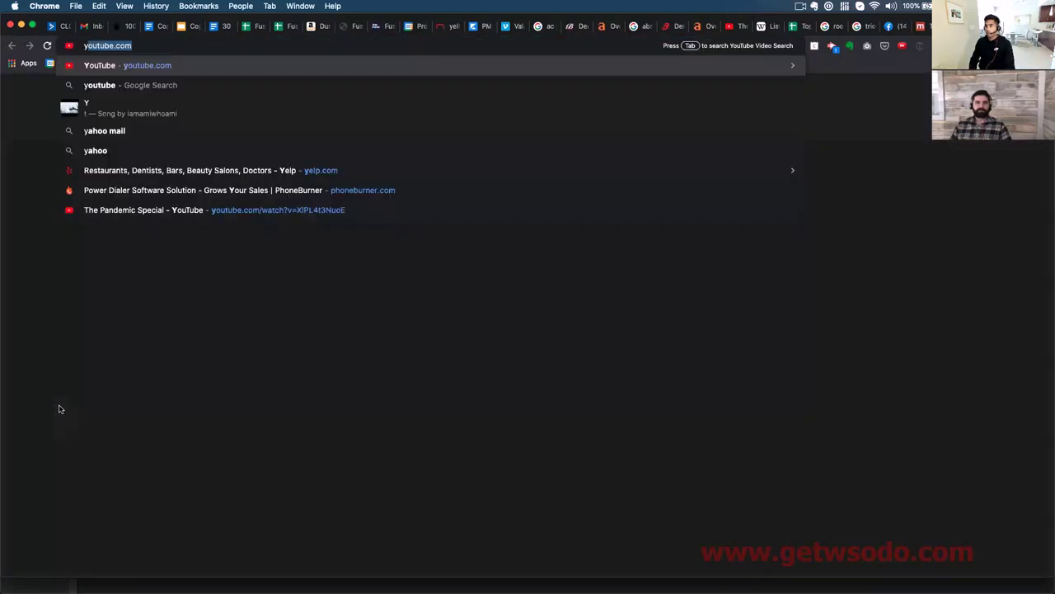
pyautogui.write('o roof')
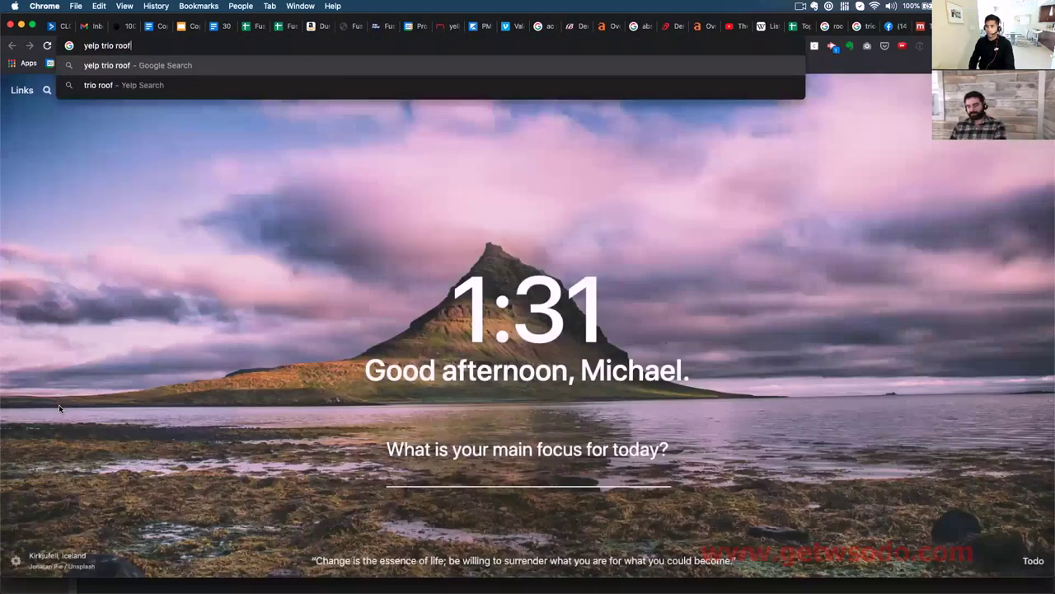
pyautogui.write('ing contractor san jose')
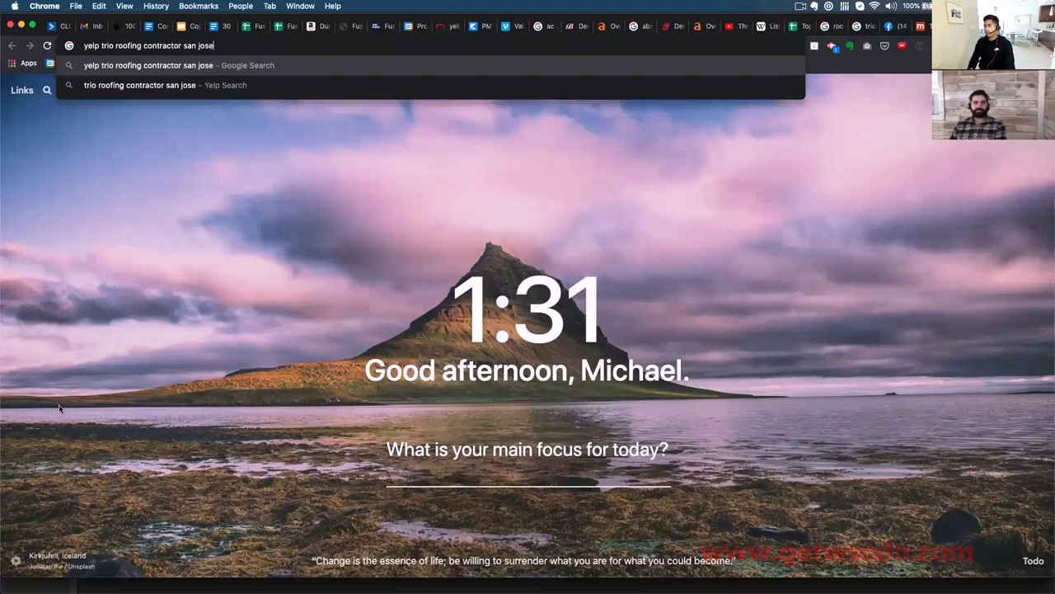
pyautogui.press('Return')
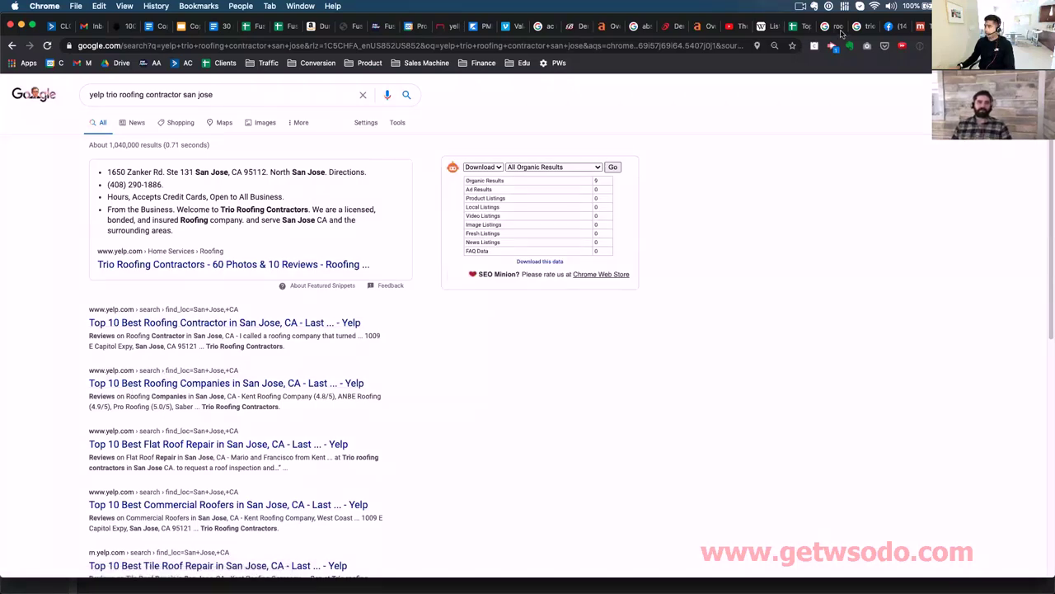
# - Return to the Top 100 spreadsheet and widen the Website column on the Prospects sheet
pyautogui.click(804, 28)
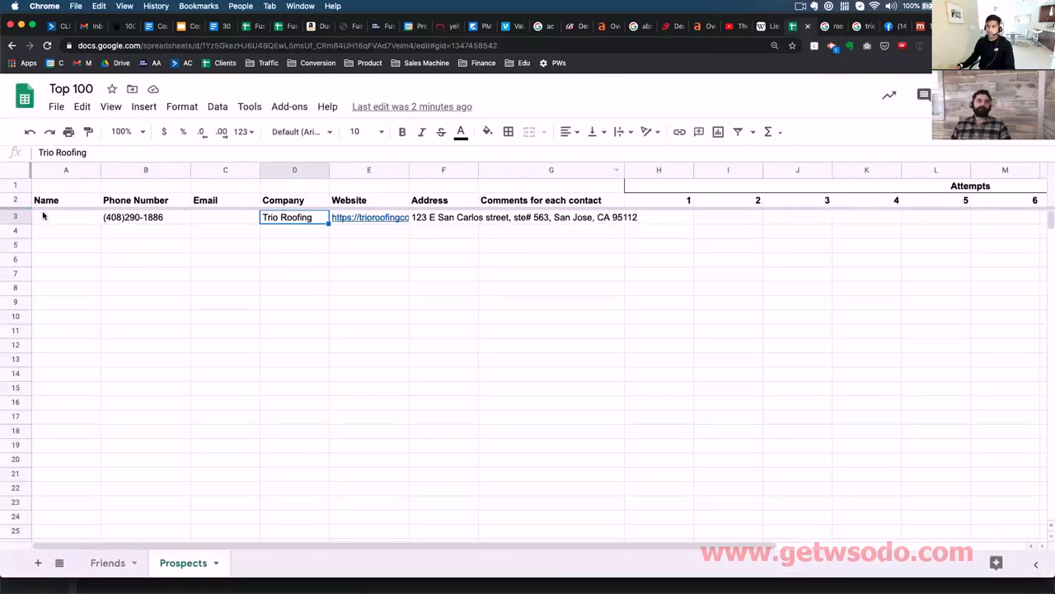
pyautogui.click(45, 218)
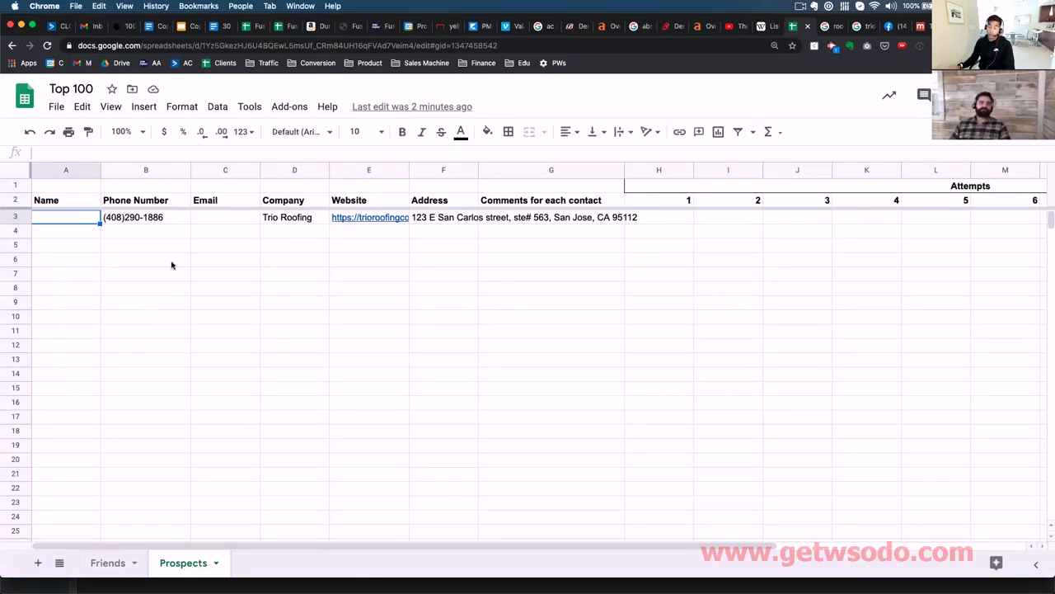
pyautogui.click(236, 218)
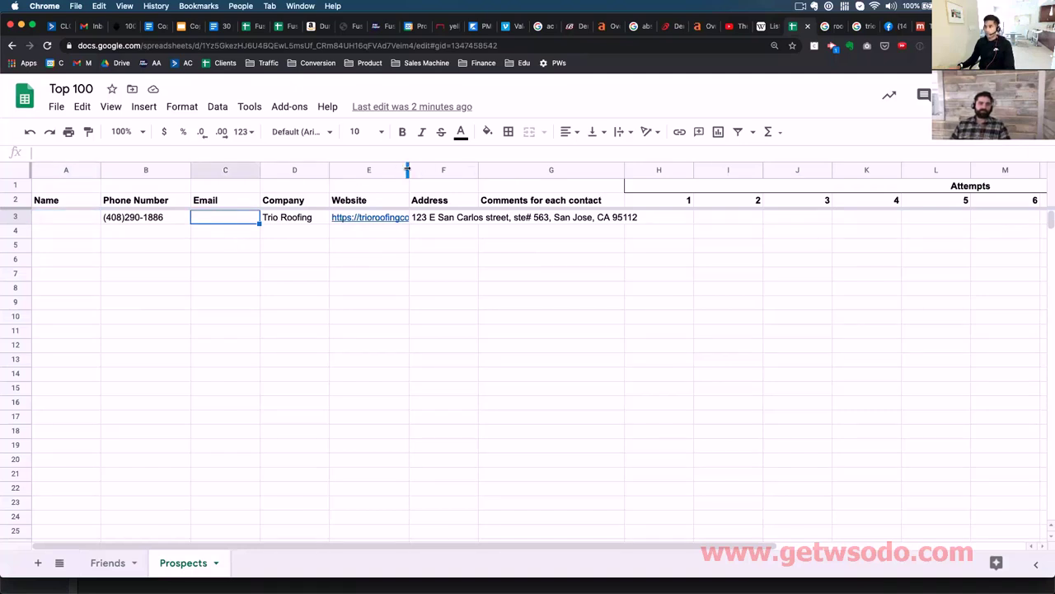
pyautogui.moveTo(450, 170); pyautogui.dragTo(444, 381)
pyautogui.click(363, 338)
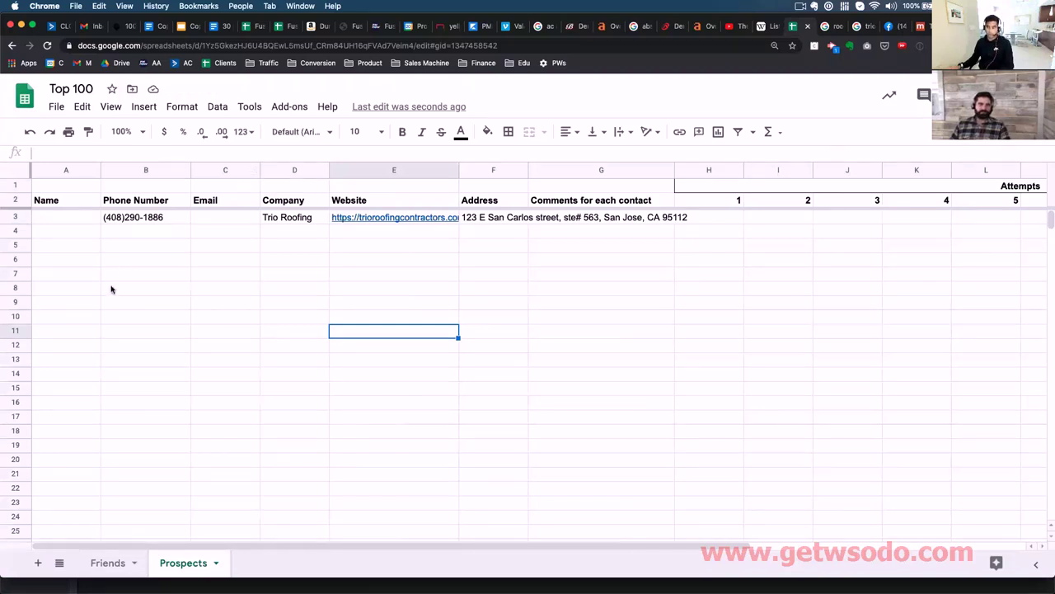
pyautogui.click(112, 289)
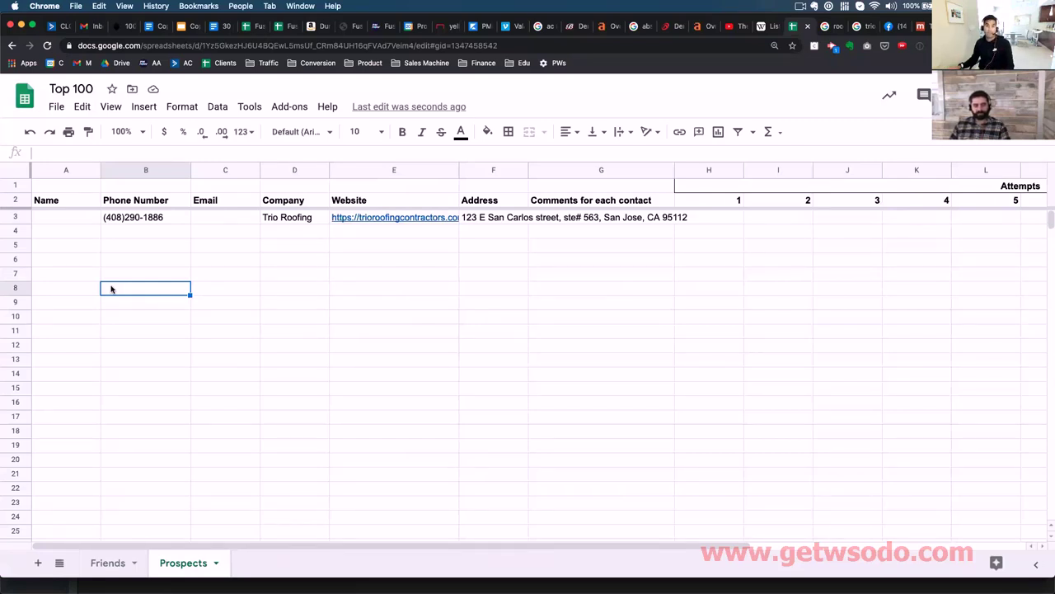
pyautogui.press('super+Up')
pyautogui.press('Left')
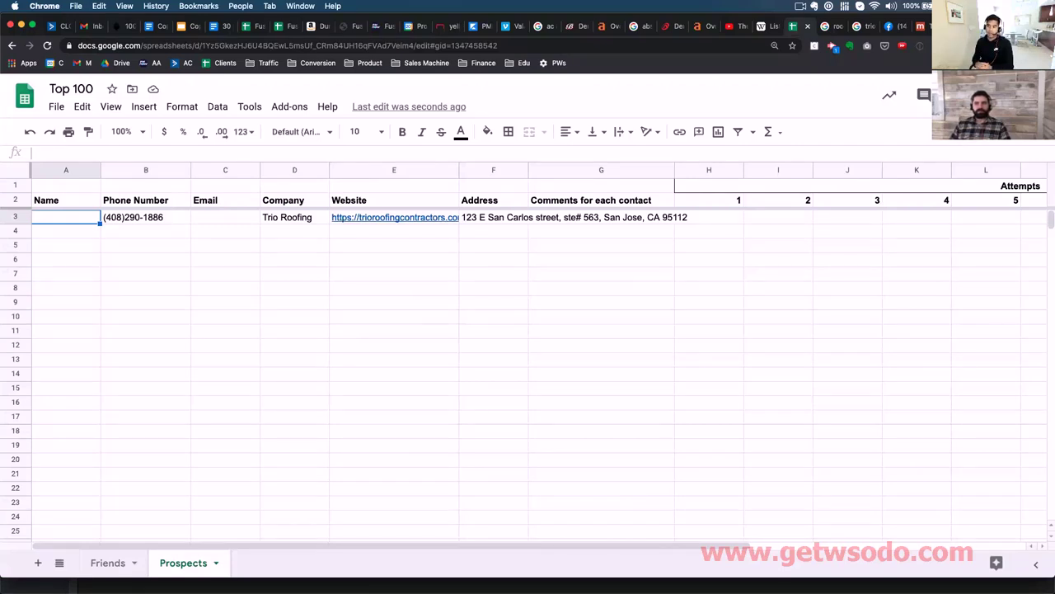
pyautogui.press('Right')
pyautogui.press('Right')
pyautogui.press('Left')
pyautogui.press('Right')
pyautogui.press('Down')
pyautogui.press('Left')
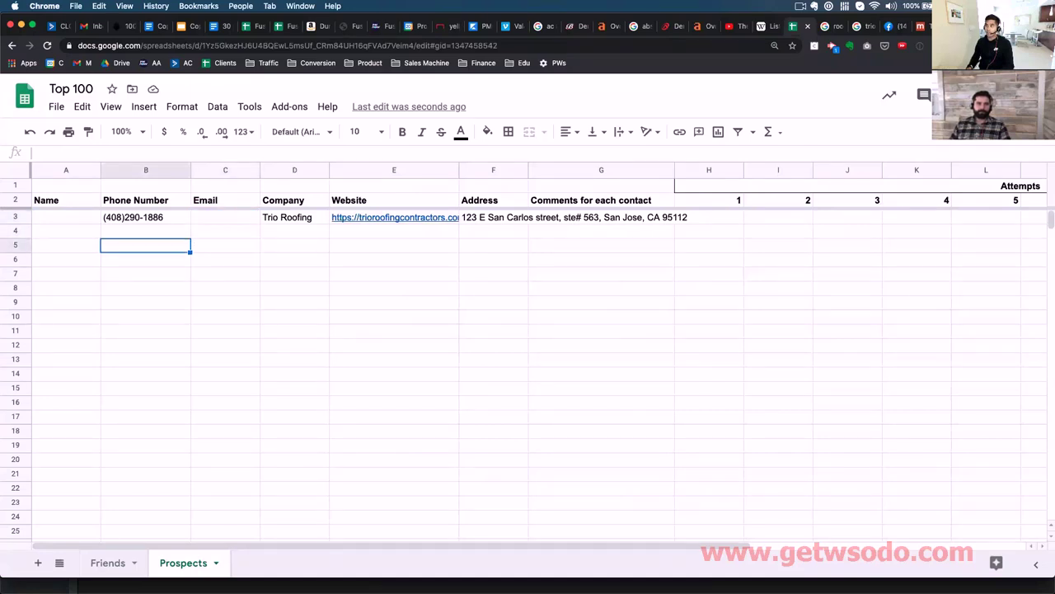
pyautogui.press('Left')
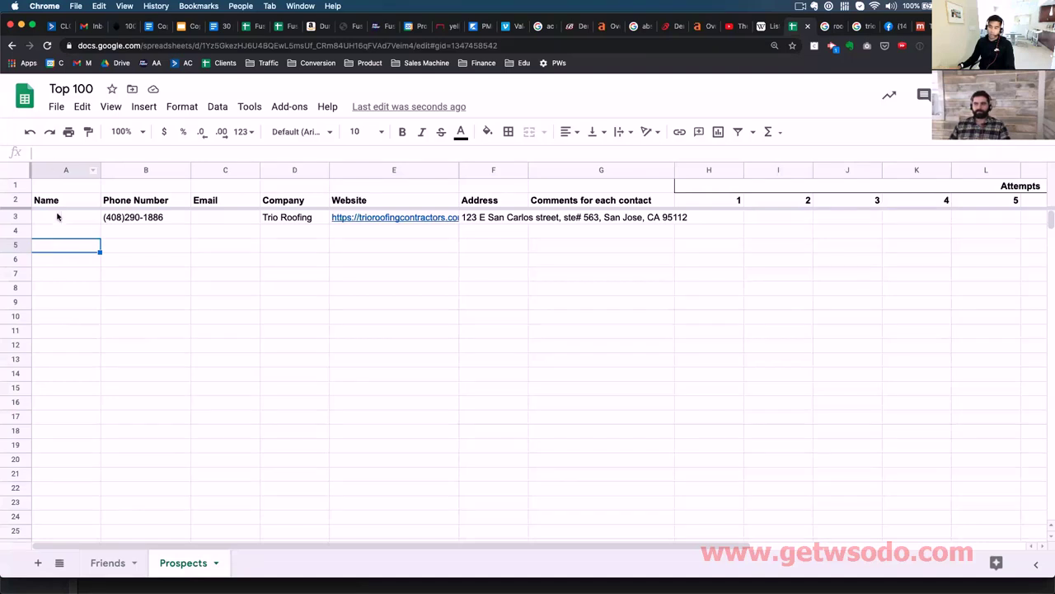
# - Switch to the Unlimited Prospecting presentation in Keynote and show the slide on why the Value Video is the ultimate "Foot in the Door"
pyautogui.hotkey('ctrl', 'Up')
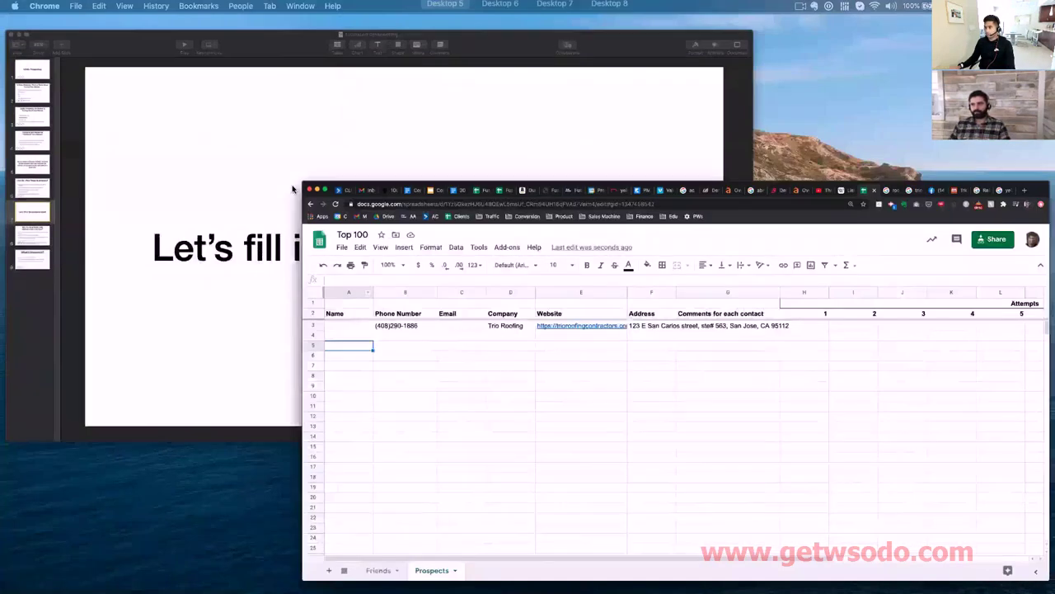
pyautogui.click(315, 226)
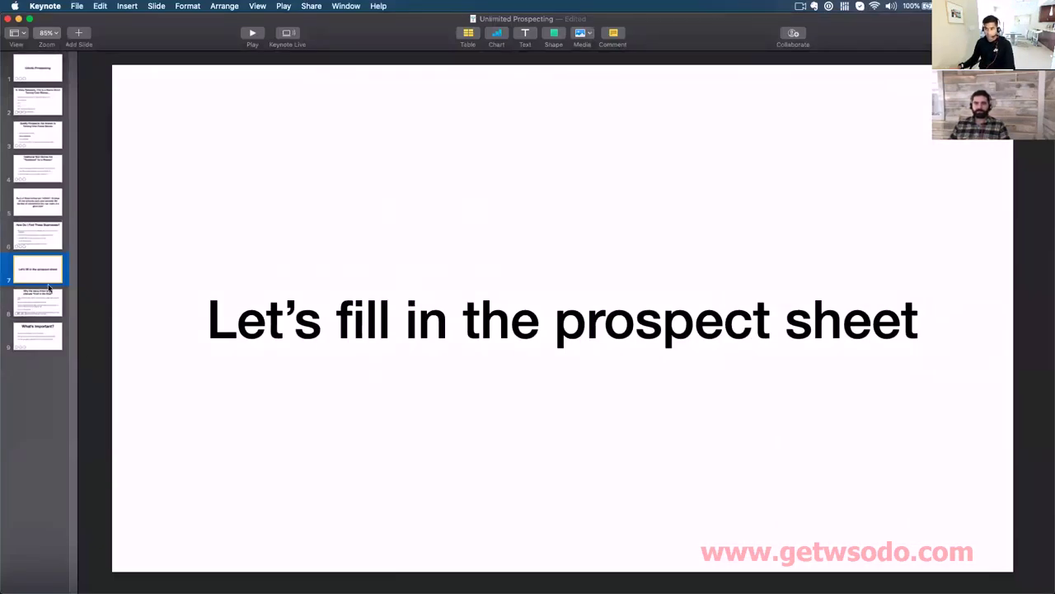
pyautogui.click(36, 311)
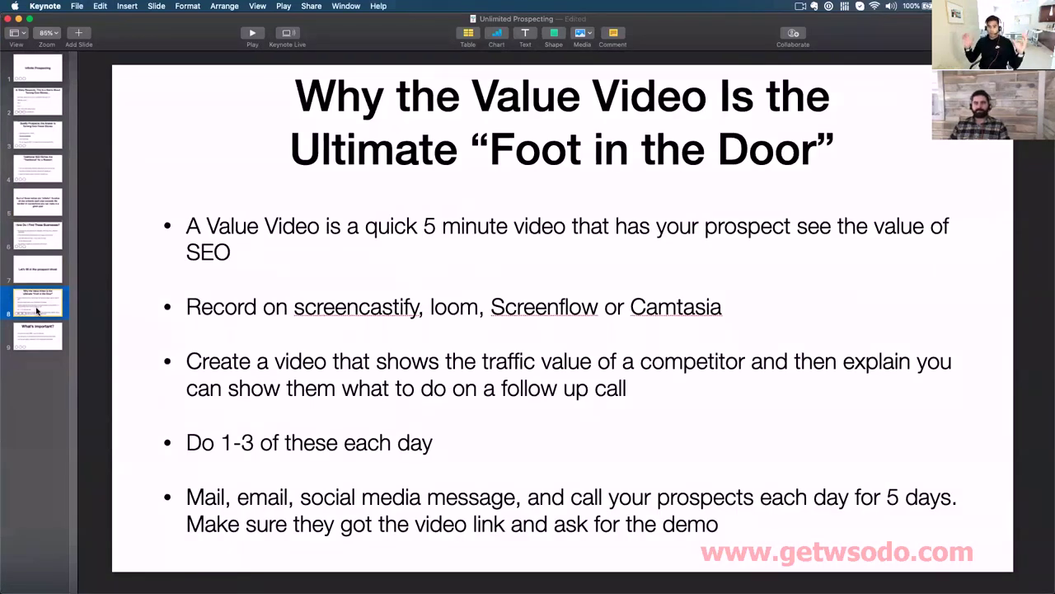